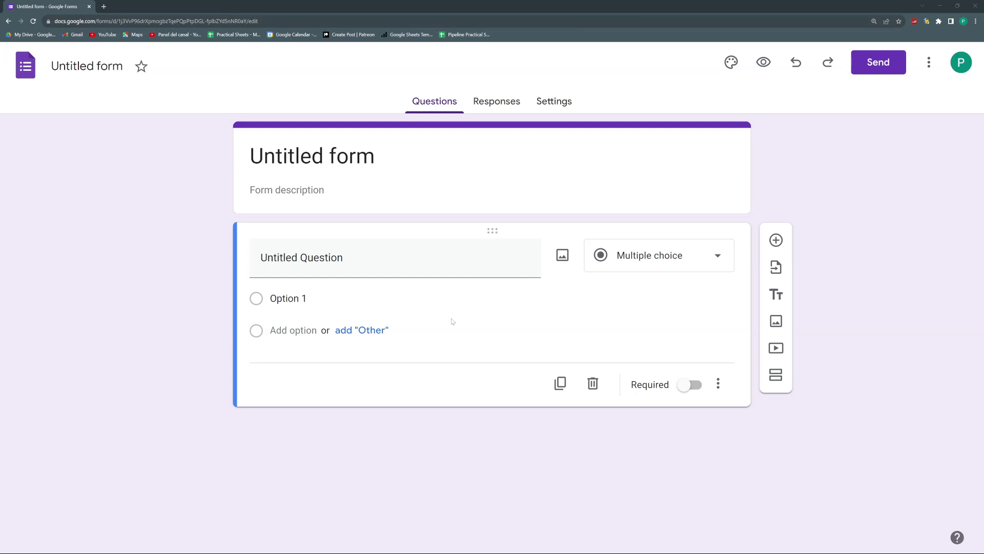
# Step: Change the form title from 'Untitled form' to 'Signup Form'
pyautogui.click(341, 257)
pyautogui.click(316, 160)
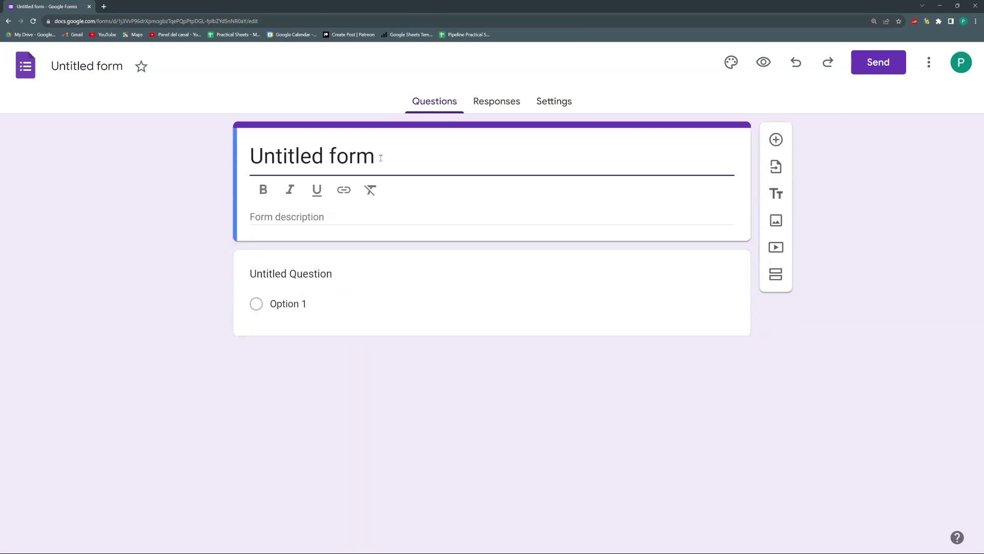
pyautogui.moveTo(382, 158); pyautogui.dragTo(244, 161)
pyautogui.write('Signup Form')
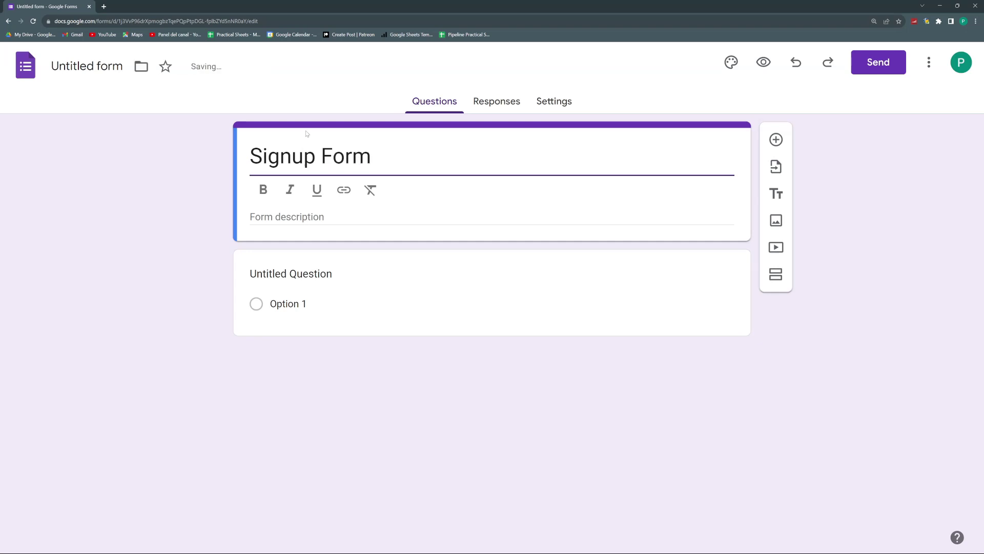
pyautogui.click(217, 124)
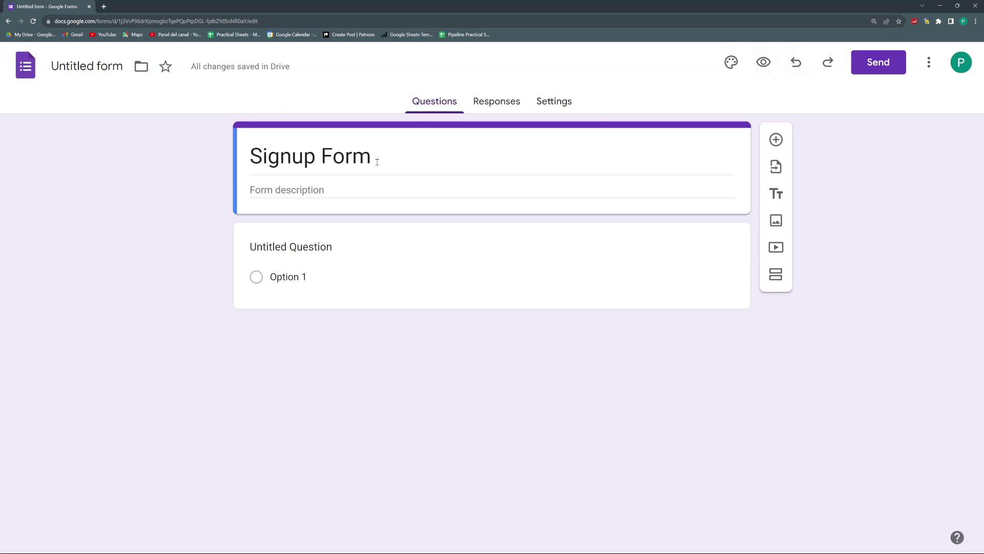
# Step: Name the form file 'Signup Form' and open the respondent preview in a new tab
pyautogui.click(96, 72)
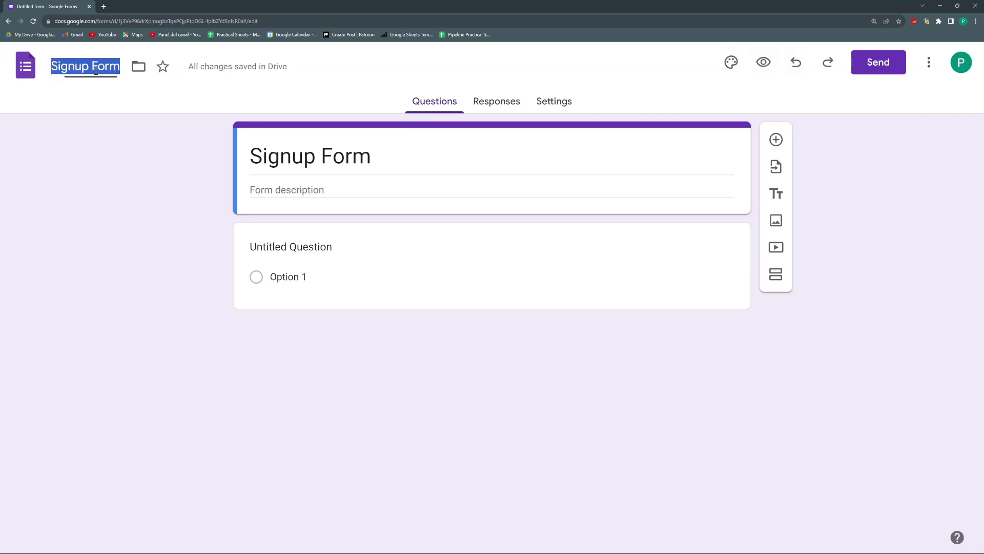
pyautogui.click(65, 65)
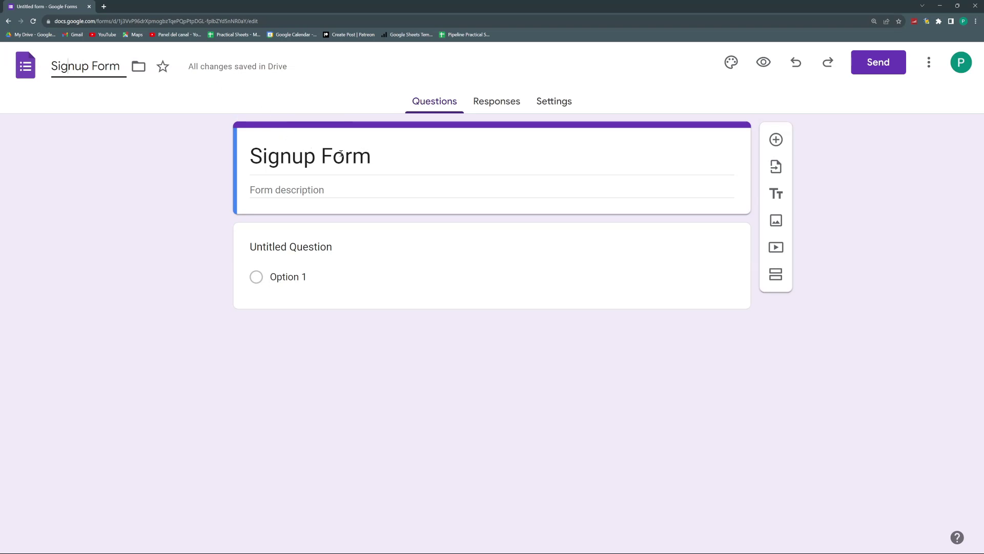
pyautogui.click(764, 63)
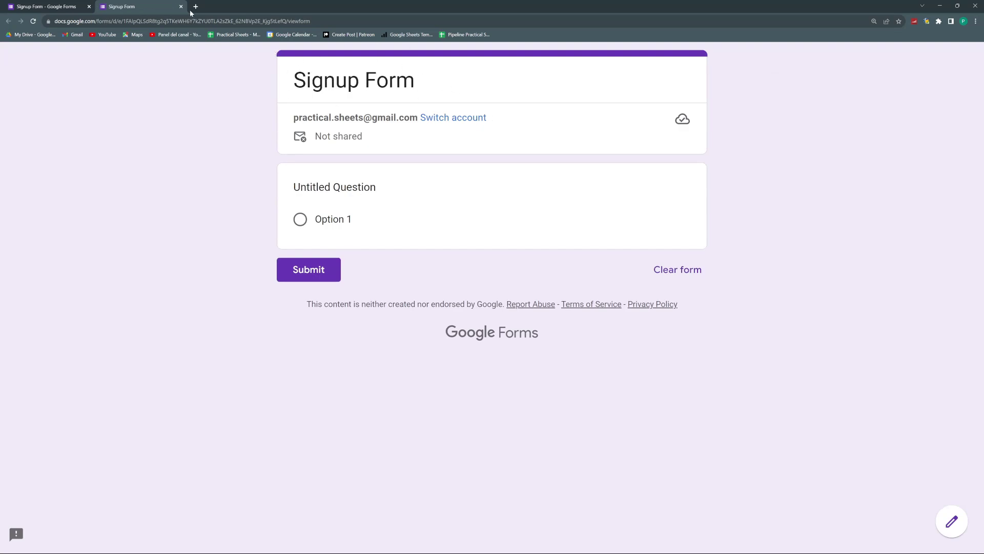
# Step: Back in the editor, rename the first question to 'Email'
pyautogui.click(53, 3)
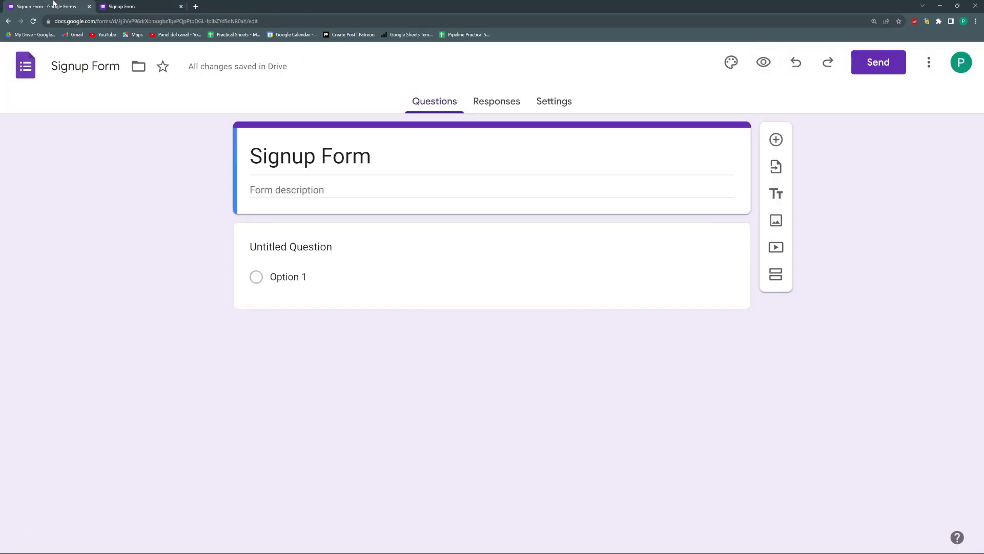
pyautogui.click(314, 246)
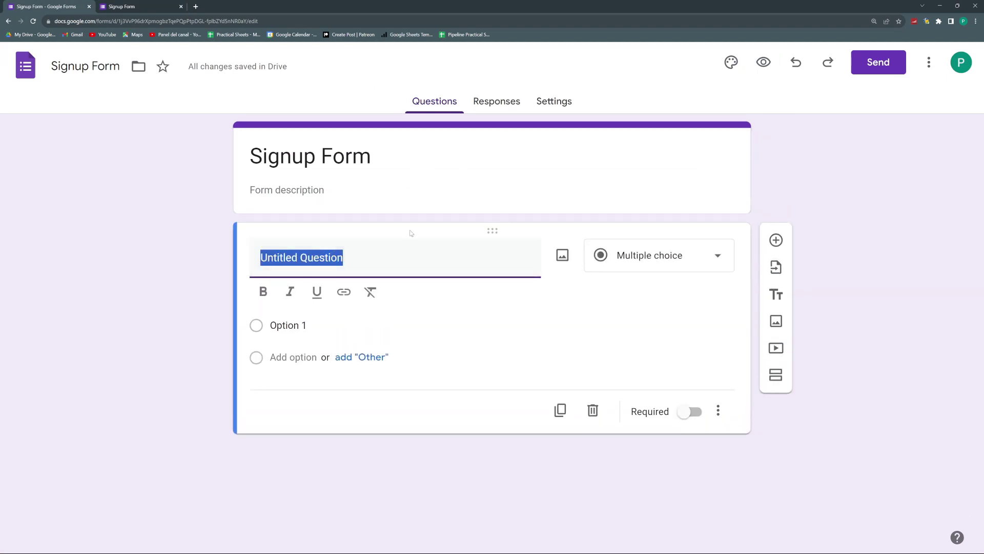
pyautogui.write('Email')
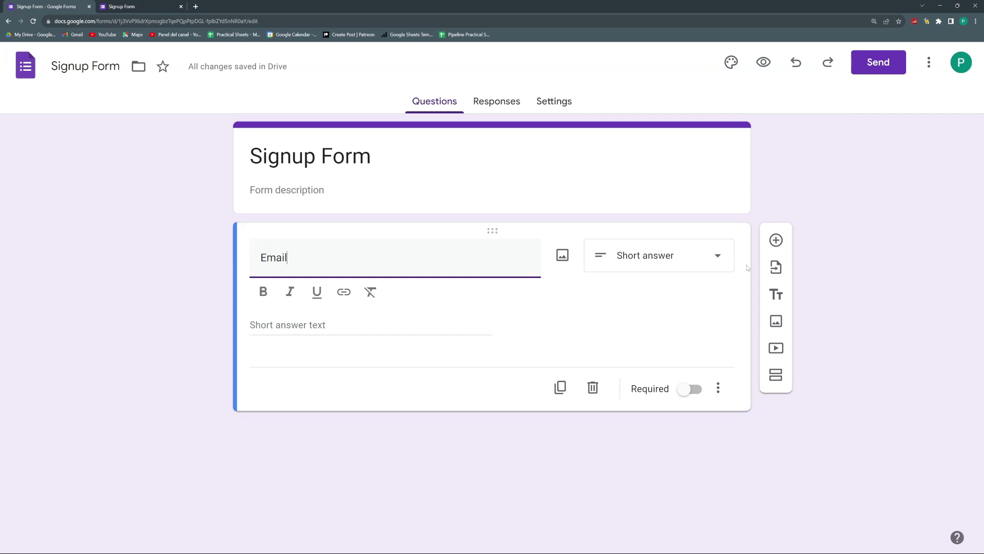
# Step: Add a second short-answer question titled 'Name', correcting its capitalisation
pyautogui.click(776, 240)
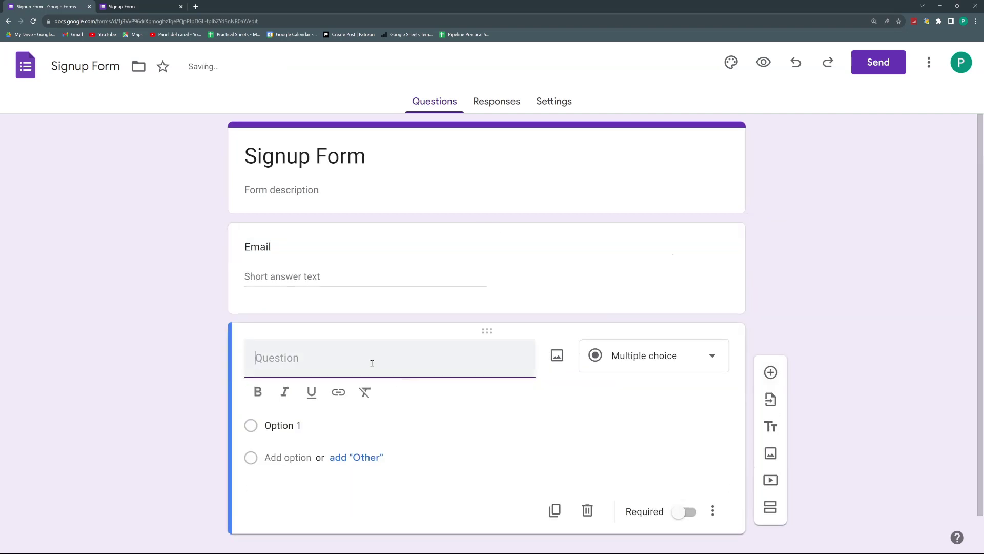
pyautogui.write('NAme')
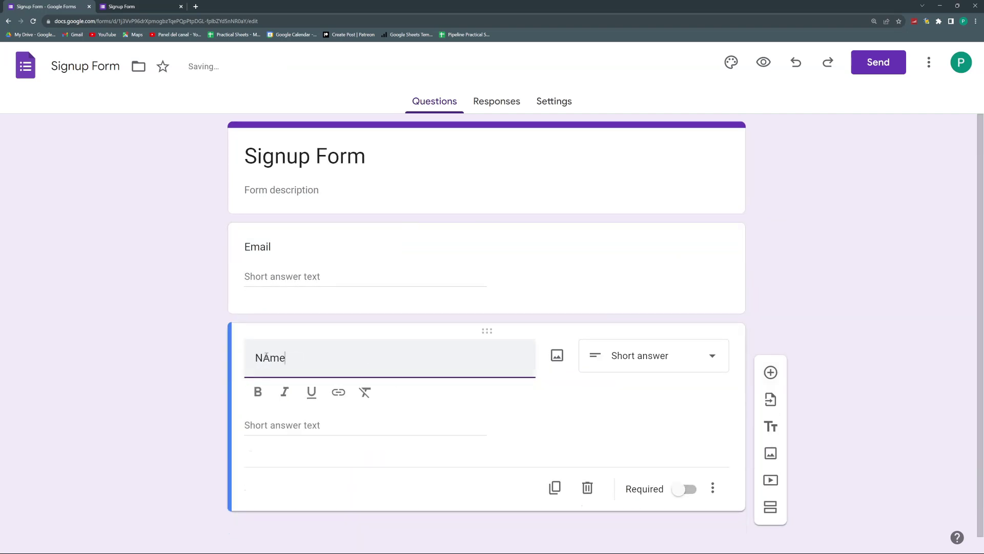
pyautogui.click(267, 358)
pyautogui.press('BackSpace')
pyautogui.write('a')
pyautogui.click(848, 331)
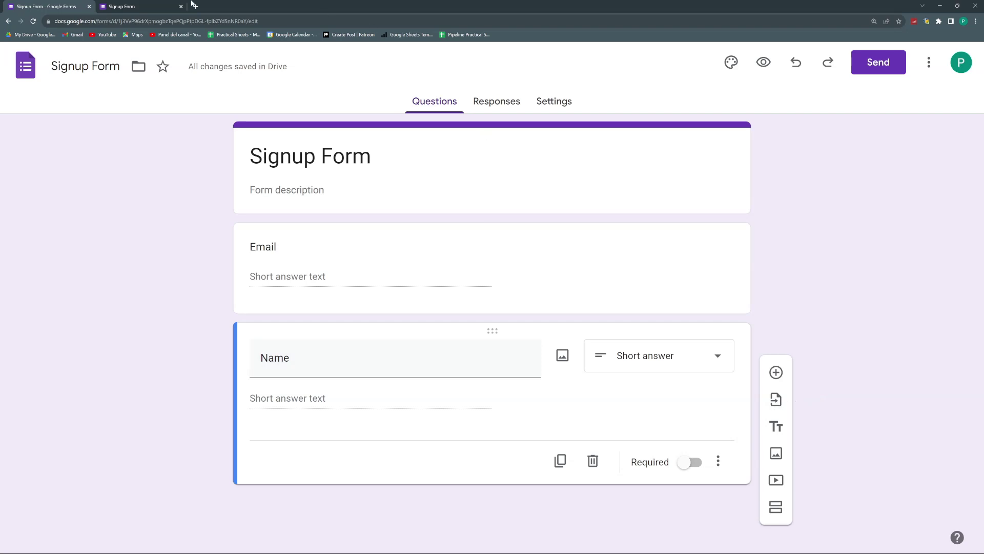
# Step: Reload the preview and fill in the Email answer with a test e-mail address
pyautogui.click(116, 6)
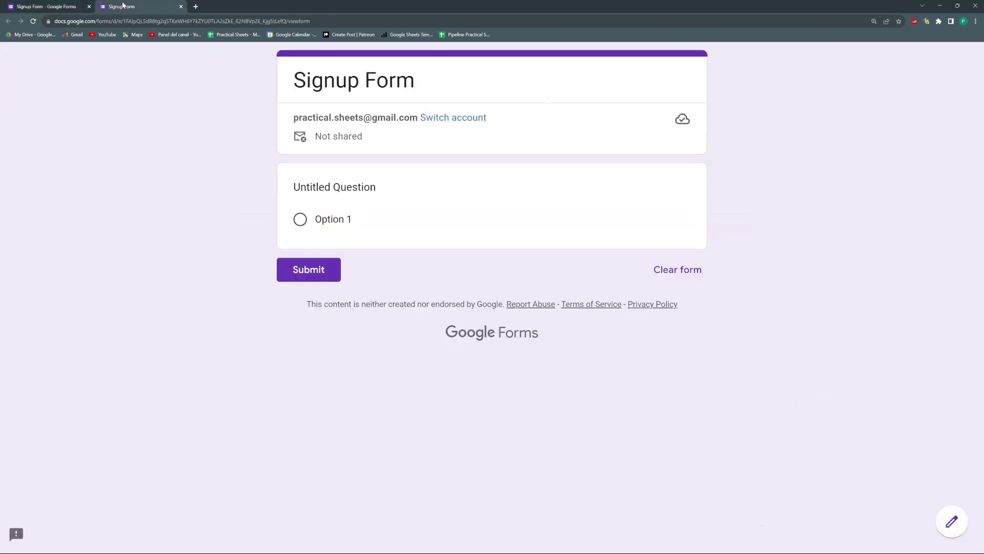
pyautogui.click(33, 21)
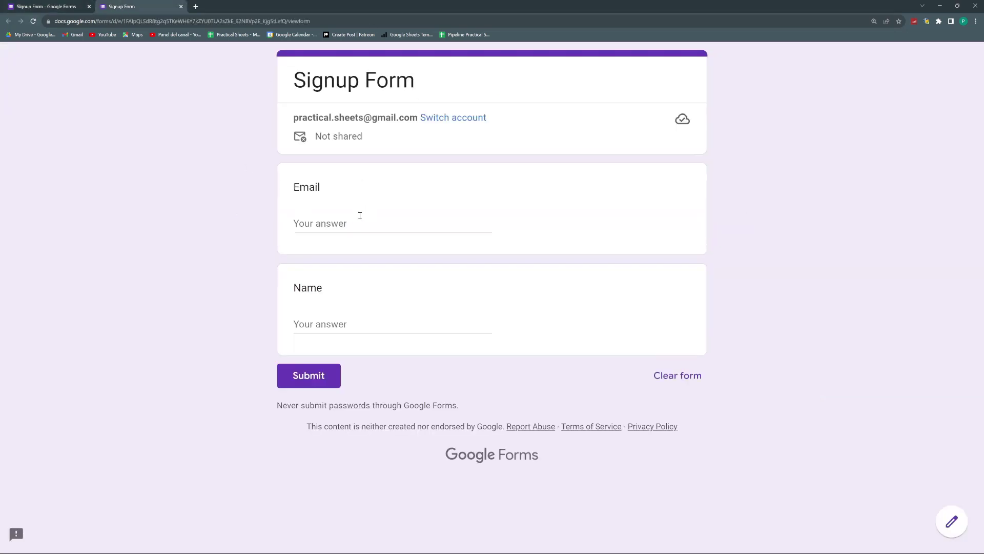
pyautogui.click(360, 215)
pyautogui.write('mmail')
pyautogui.hotkey('ctrl', 'a')
pyautogui.hotkey('ctrl', 'v')
# Step: Fill in the respondent's full name, submit, and return to the editor's responses
pyautogui.click(385, 325)
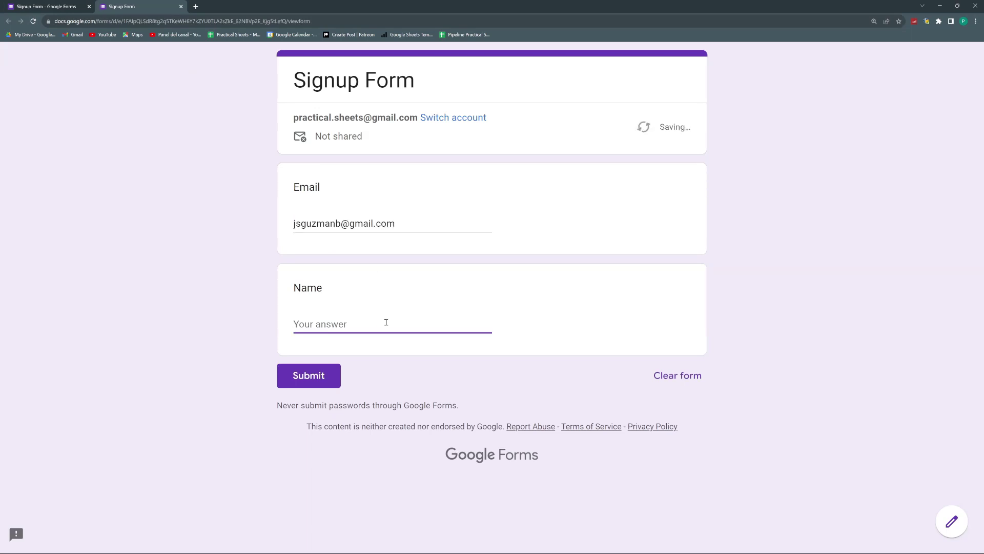
pyautogui.click(298, 378)
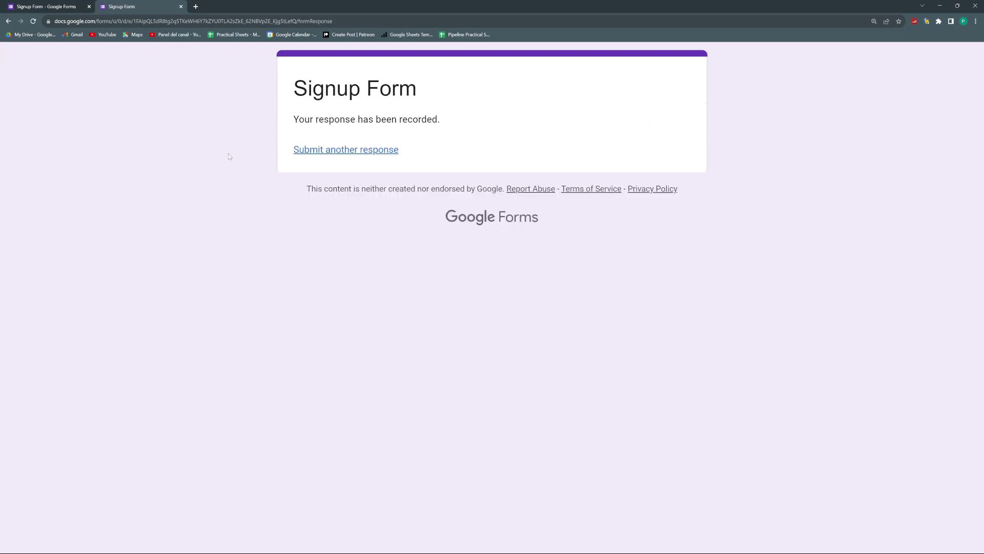
pyautogui.click(51, 4)
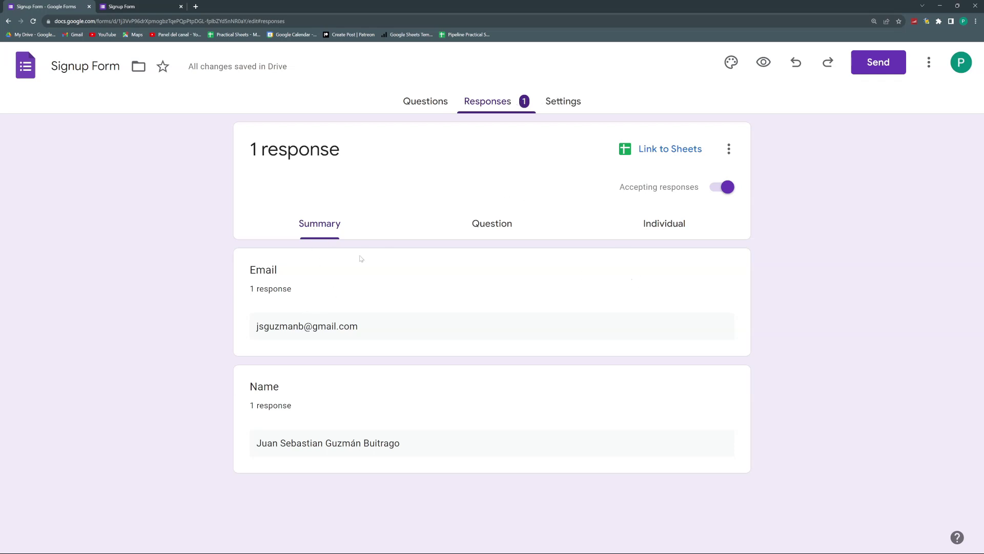
# Step: View responses by Question, then Individually, and toggle Accepting responses off and back on
pyautogui.click(488, 224)
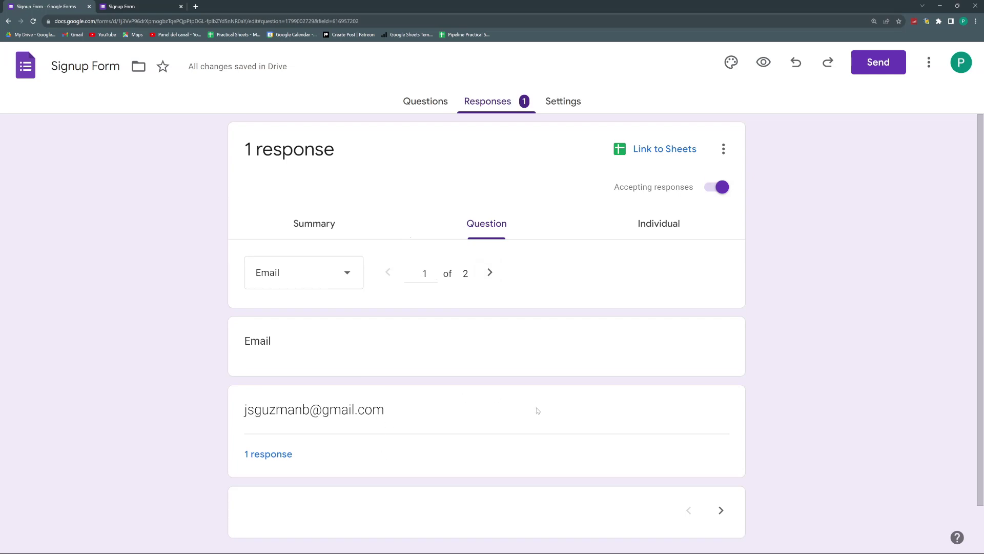
pyautogui.scroll(-1, 536, 410)
pyautogui.scroll(1, 500, 393)
pyautogui.click(659, 224)
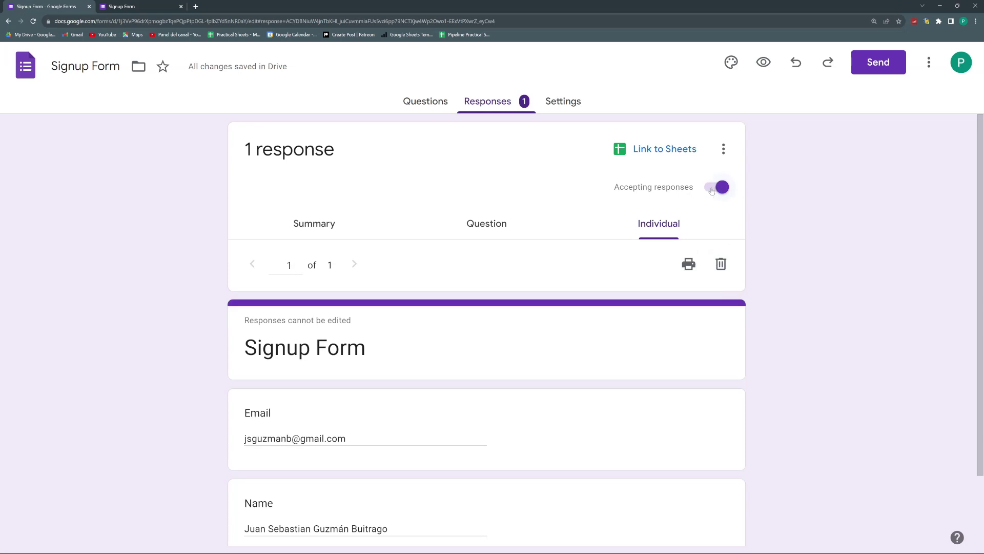
pyautogui.click(711, 189)
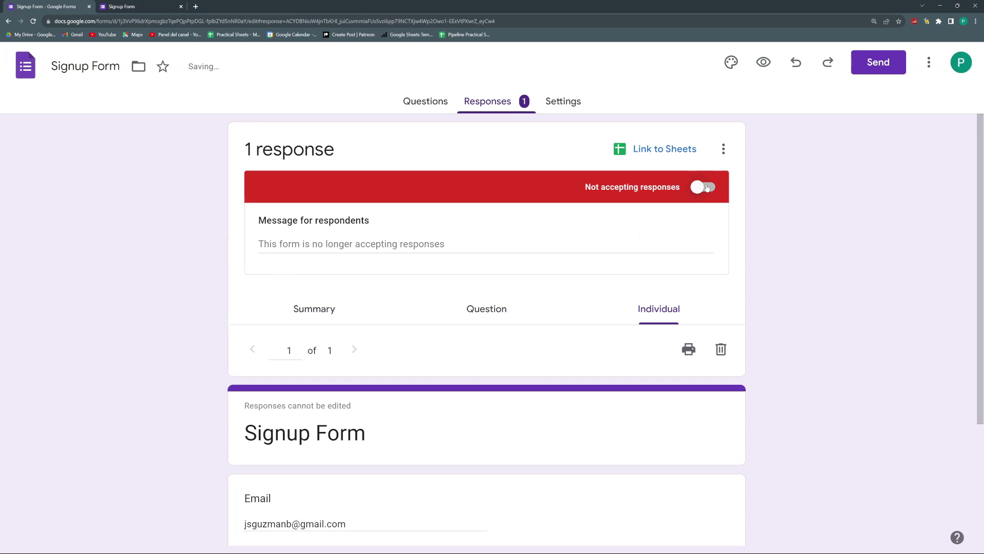
pyautogui.click(710, 189)
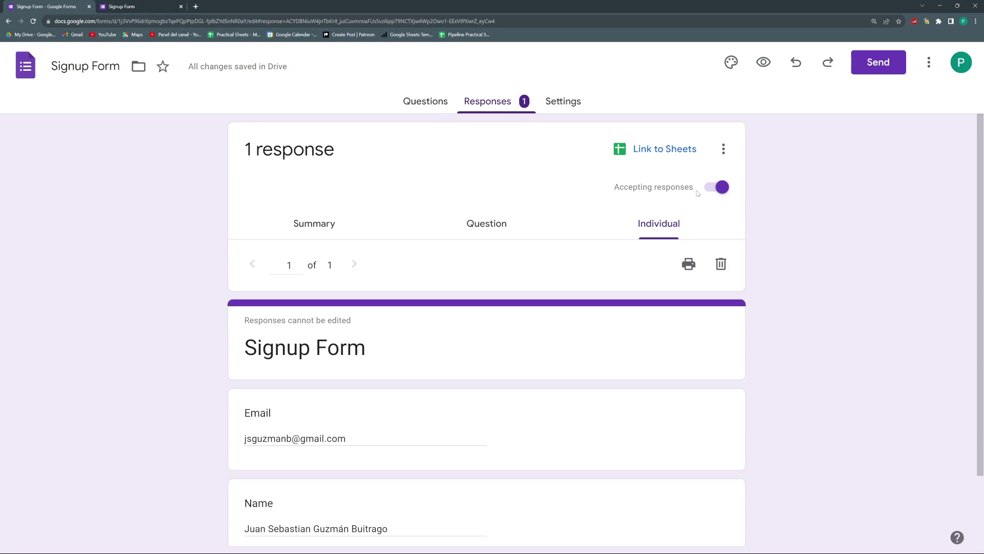
# Step: Link responses to a new spreadsheet, trimming '(Responses)' so it is named 'Signup Form'
pyautogui.click(661, 150)
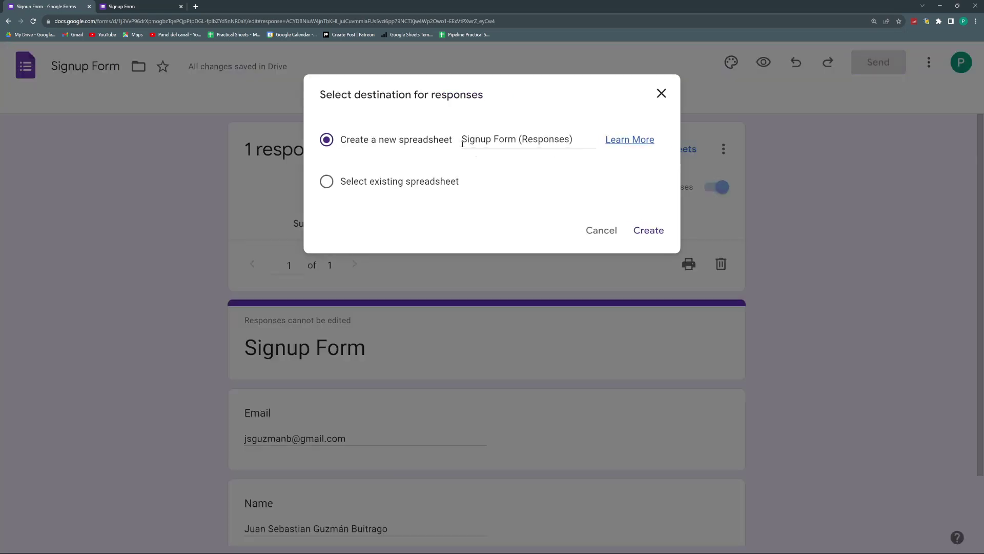
pyautogui.moveTo(463, 139); pyautogui.dragTo(475, 139)
pyautogui.click(560, 136)
pyautogui.moveTo(576, 137); pyautogui.dragTo(582, 135)
pyautogui.click(472, 139)
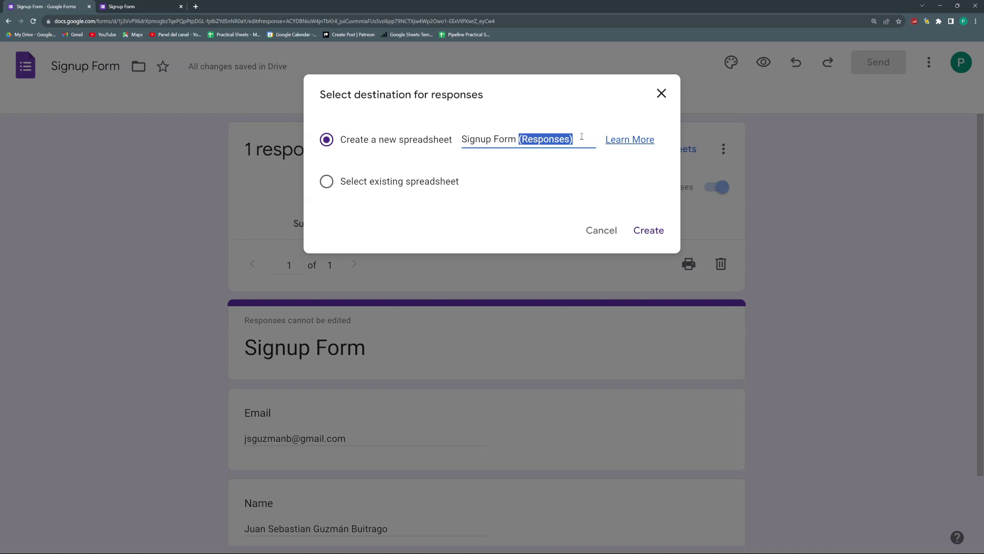
pyautogui.press('BackSpace')
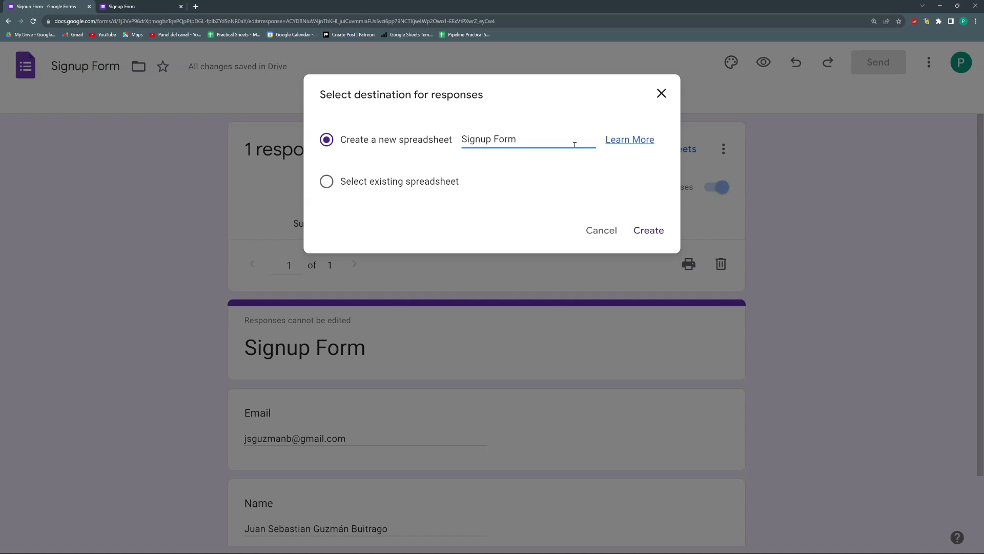
pyautogui.click(326, 182)
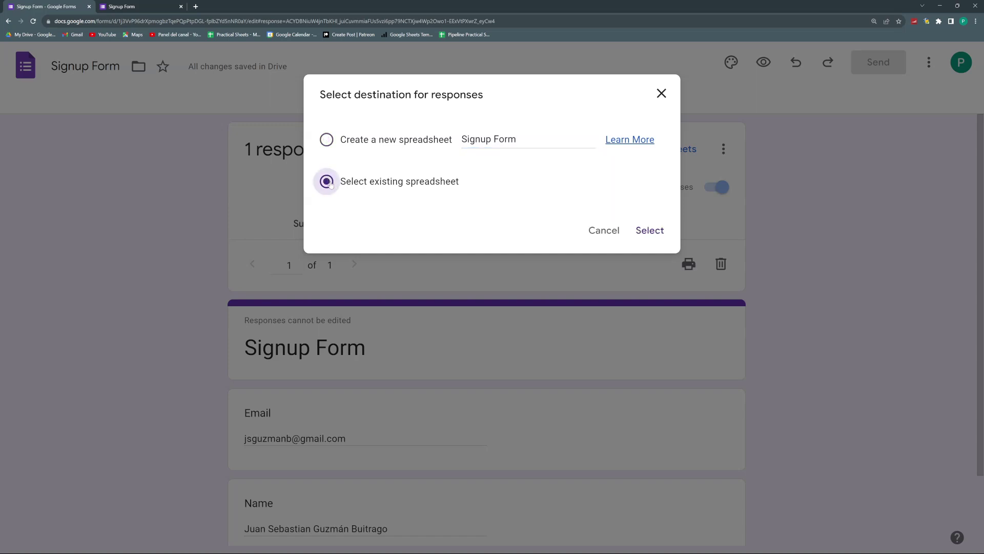
pyautogui.click(331, 148)
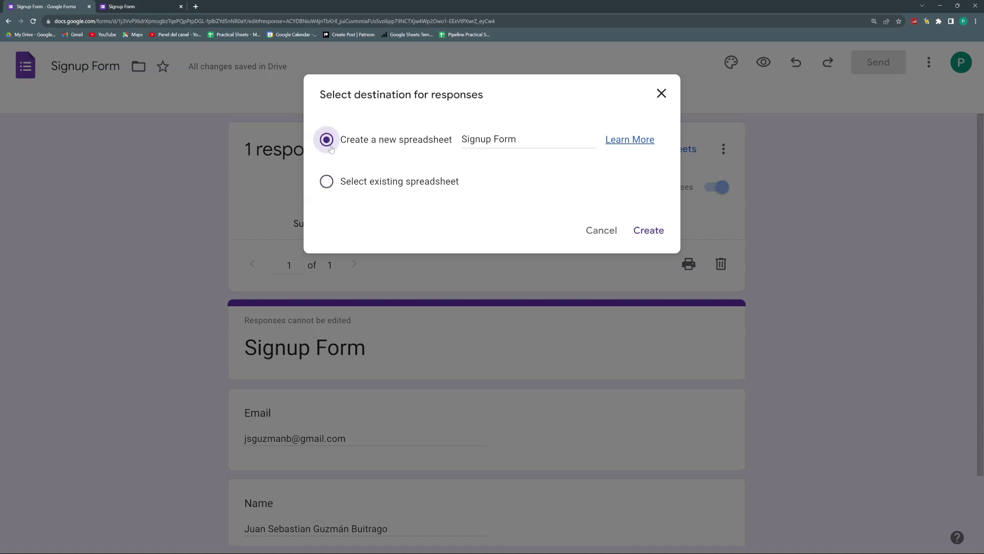
# Step: Create the linked 'Signup Form' spreadsheet and auto-fit its Name column to the full names
pyautogui.click(662, 235)
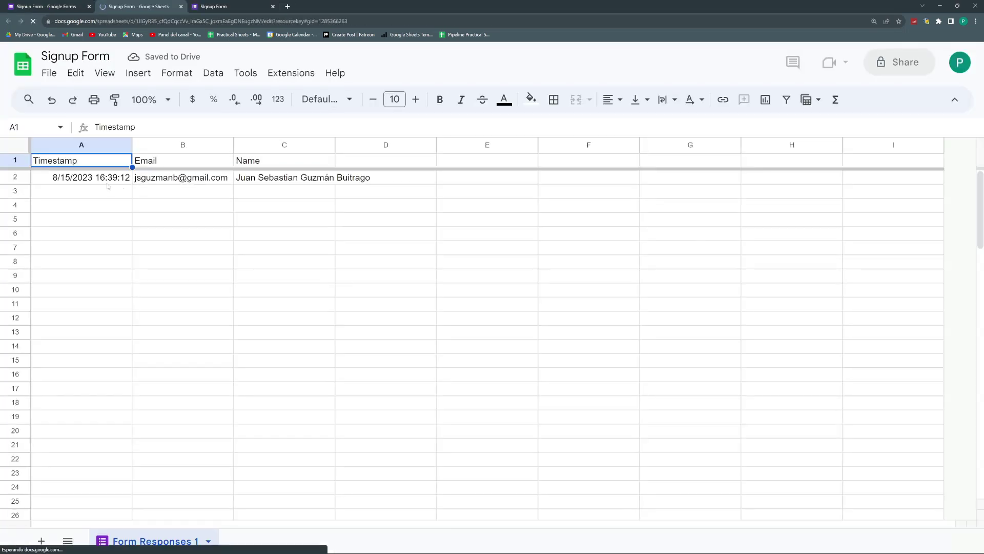
pyautogui.moveTo(128, 178); pyautogui.dragTo(256, 180)
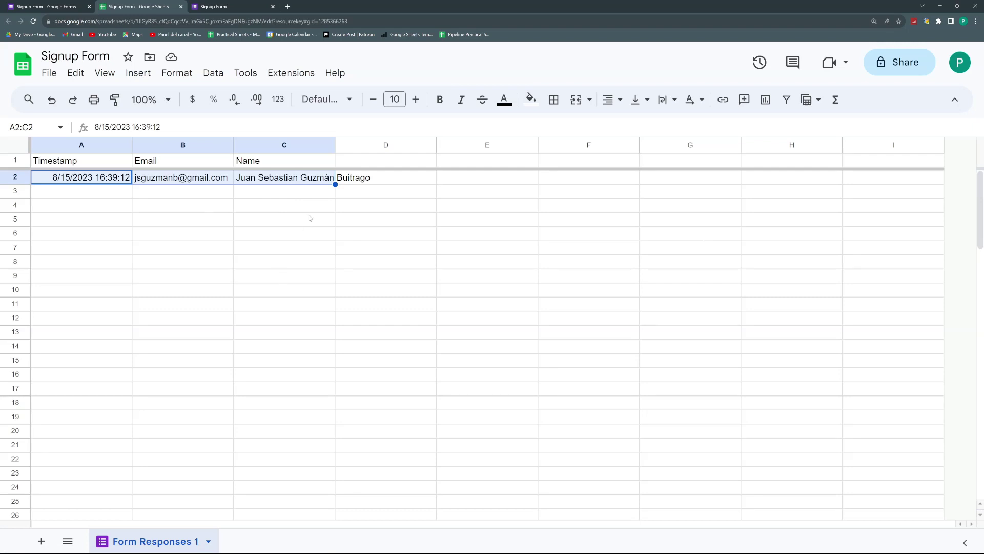
pyautogui.moveTo(336, 145); pyautogui.dragTo(337, 145)
pyautogui.doubleClick(335, 145)
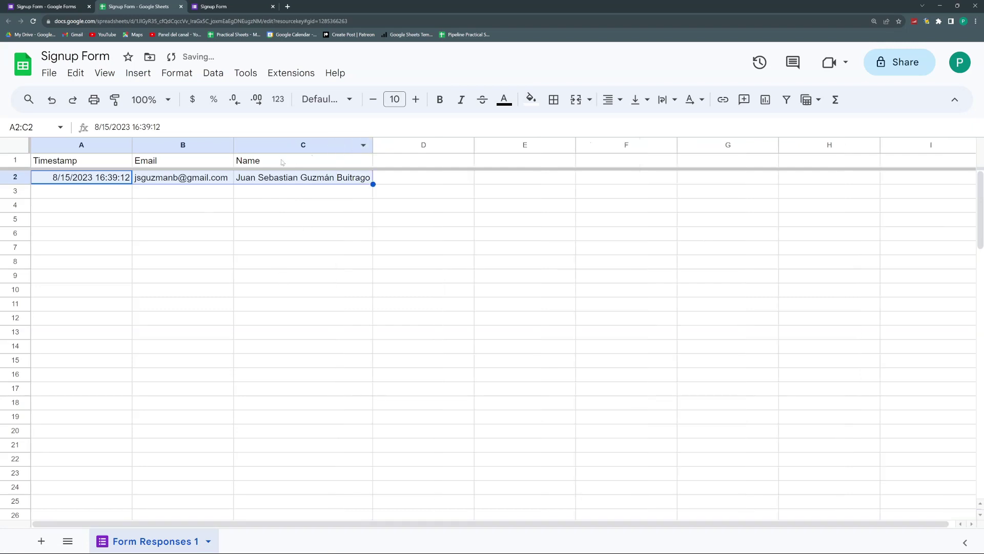
# Step: In the live form, submit another response with a sample e-mail and a short test name
pyautogui.click(222, 5)
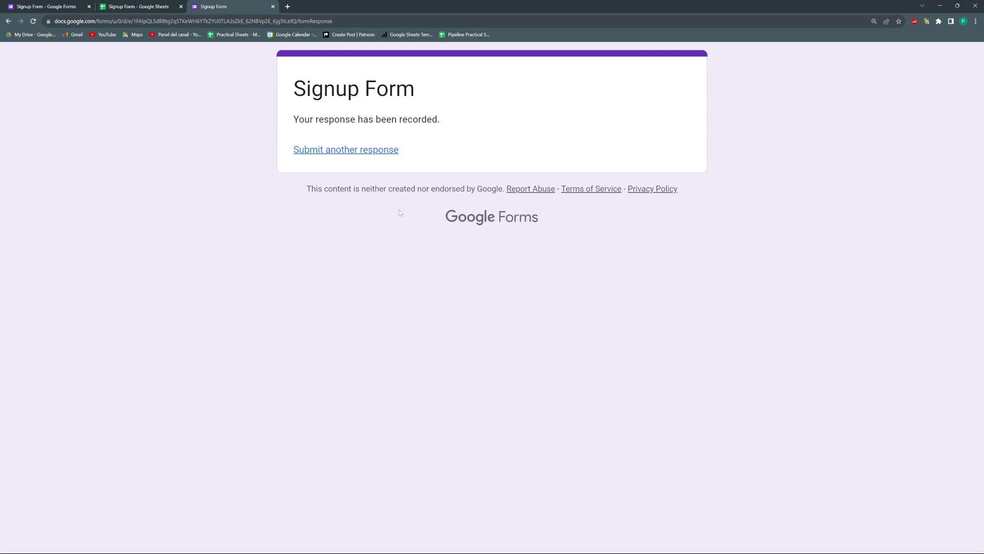
pyautogui.click(353, 159)
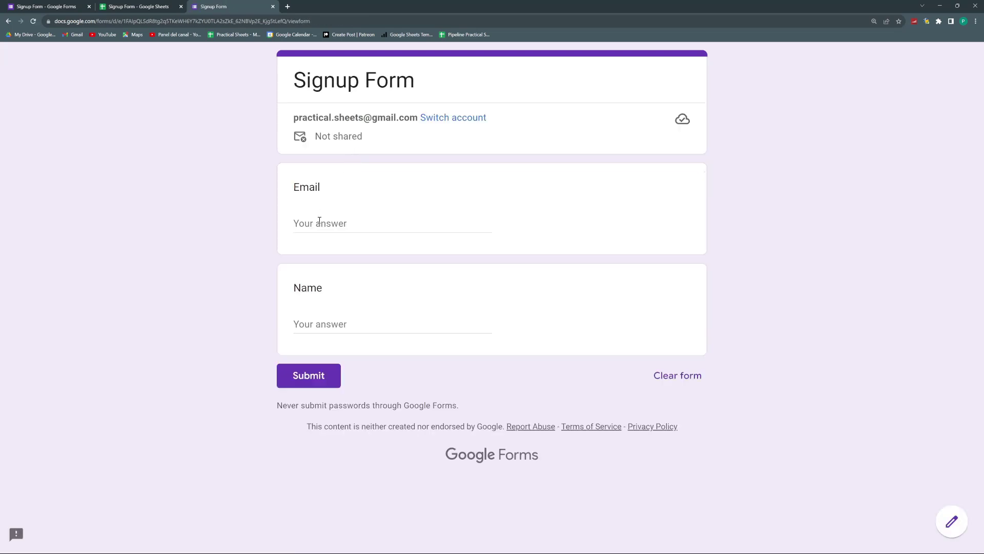
pyautogui.click(320, 223)
pyautogui.write('jj')
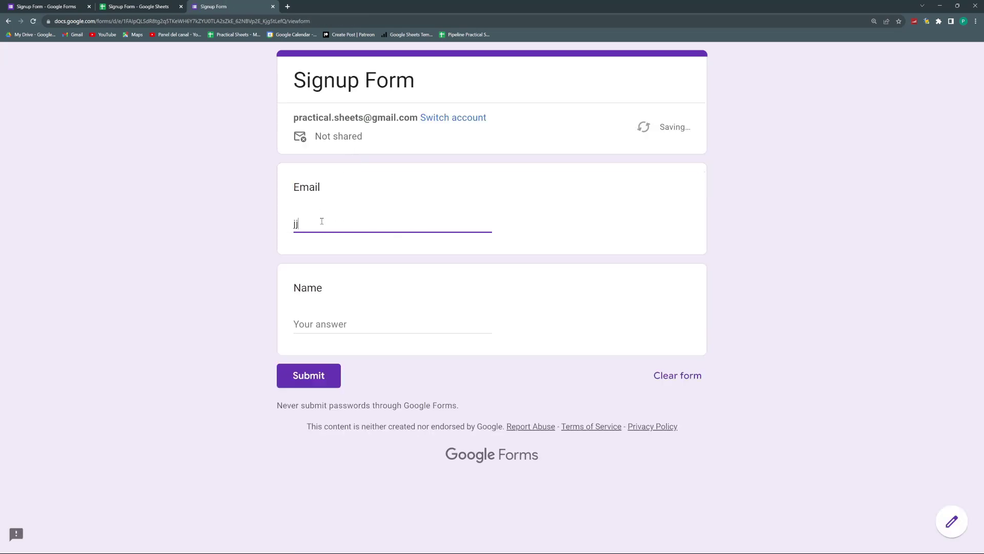
pyautogui.write('@g.com')
pyautogui.press('Tab')
pyautogui.write('JJ')
pyautogui.click(321, 376)
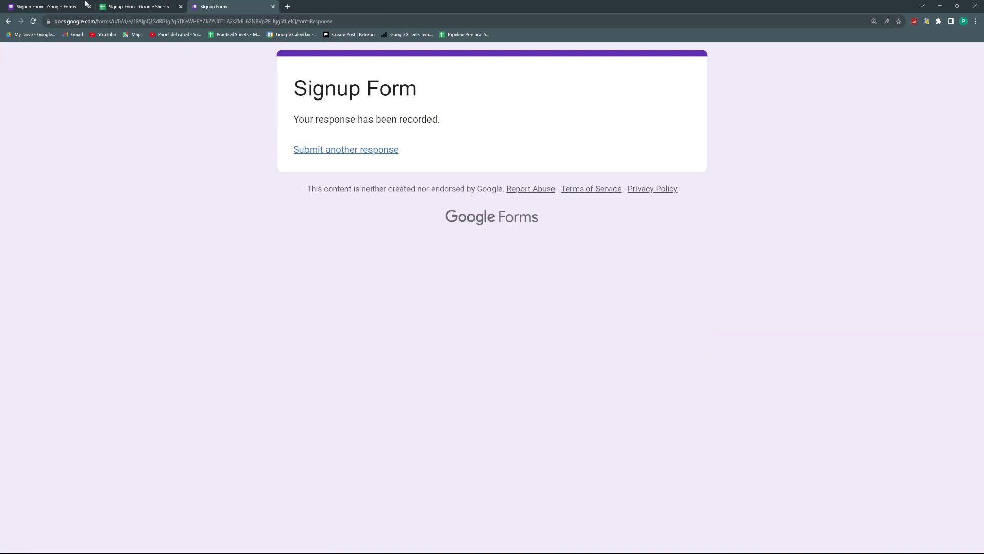
# Step: Inspect sheet rows 2–4 to confirm the second response landed in row 3
pyautogui.click(146, 5)
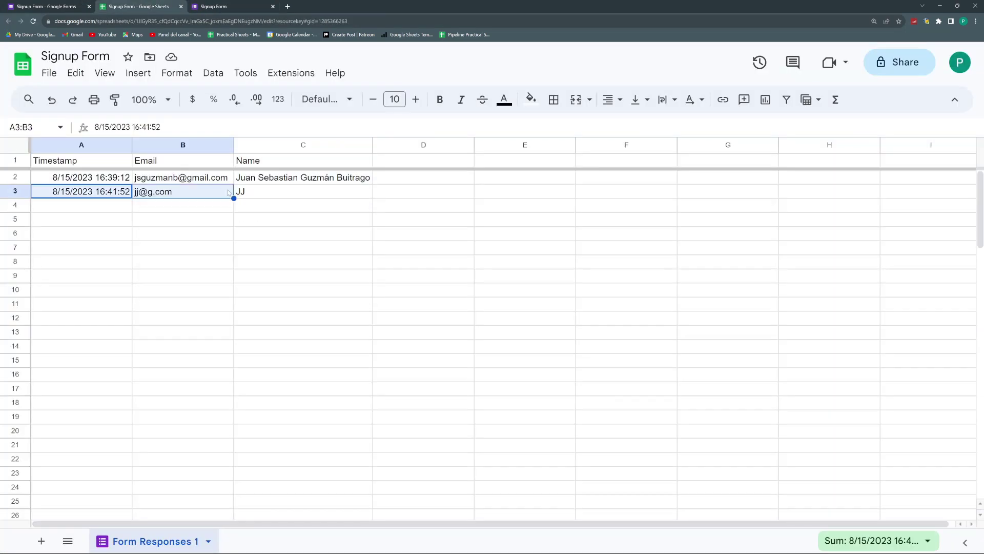
pyautogui.moveTo(119, 177); pyautogui.dragTo(303, 177)
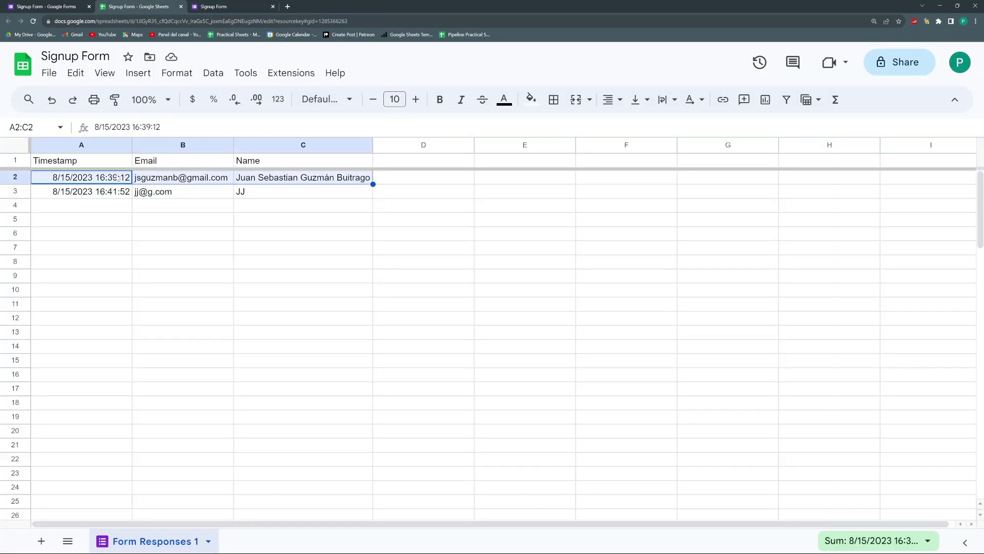
pyautogui.moveTo(116, 178); pyautogui.dragTo(244, 177)
pyautogui.moveTo(109, 194); pyautogui.dragTo(257, 199)
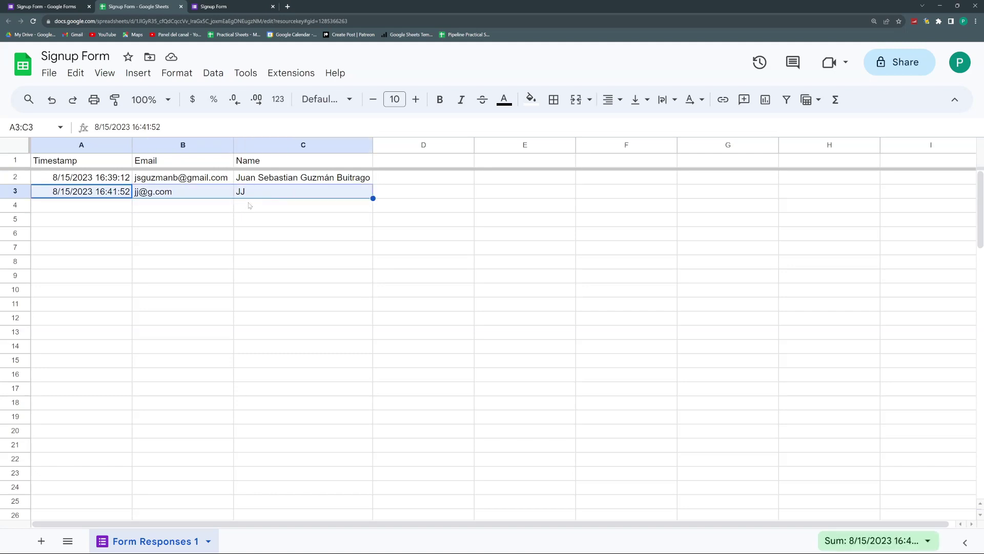
pyautogui.moveTo(118, 205); pyautogui.dragTo(300, 201)
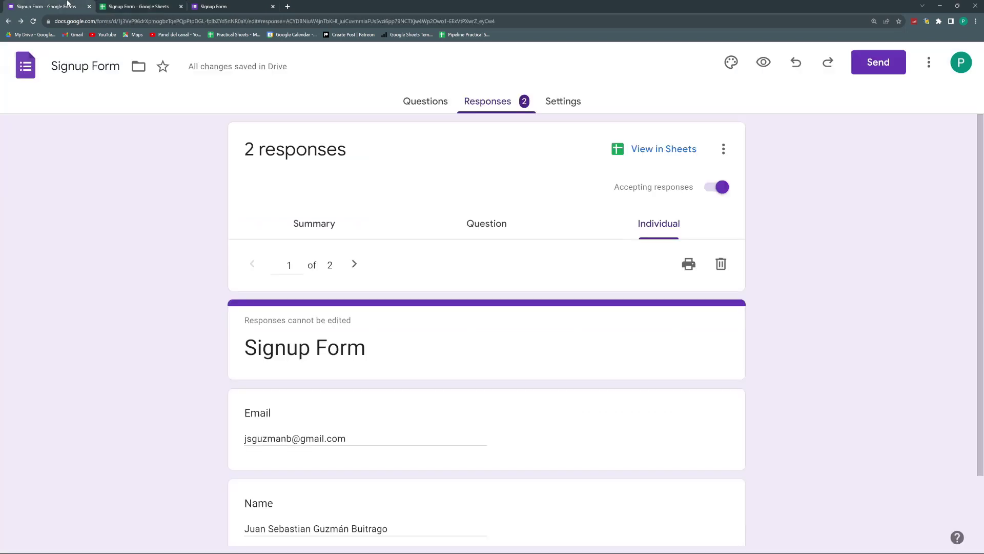
pyautogui.click(65, 6)
# Step: Unlink the form from its response spreadsheet via the Responses menu and confirm Unlink
pyautogui.click(723, 149)
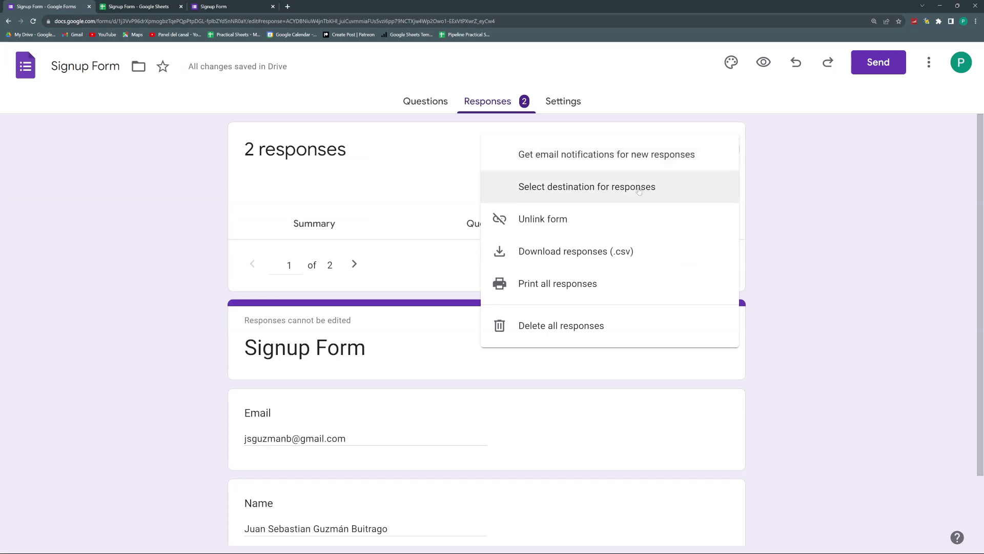
pyautogui.click(567, 219)
pyautogui.click(588, 195)
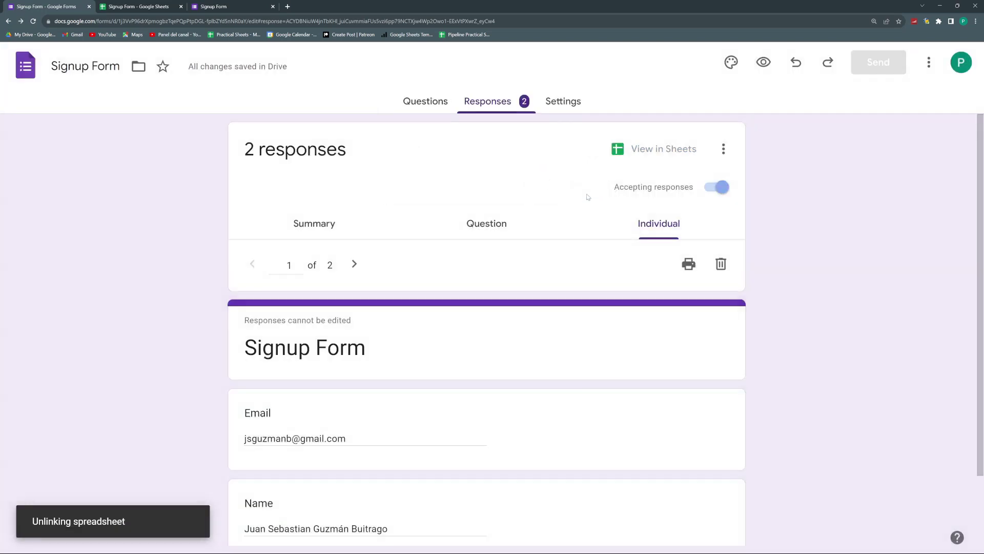
pyautogui.click(154, 6)
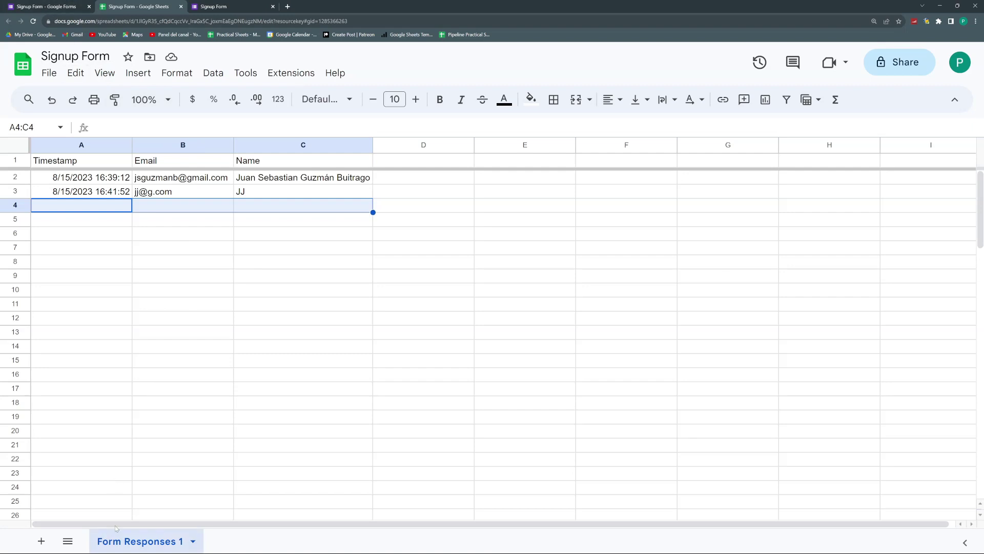
# Step: Refresh the Responses page, submit a third test response, and confirm the unlinked sheet gains no row
pyautogui.click(50, 4)
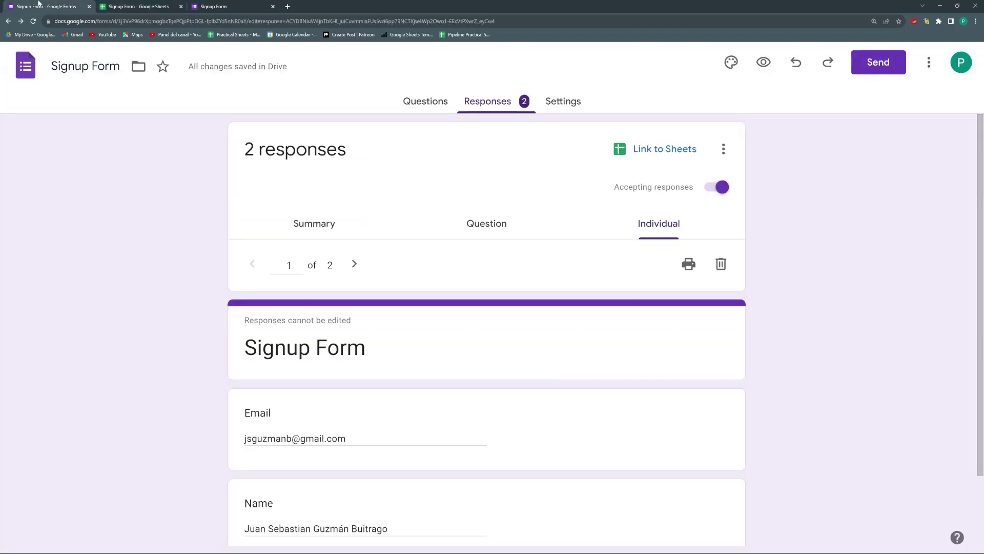
pyautogui.click(34, 21)
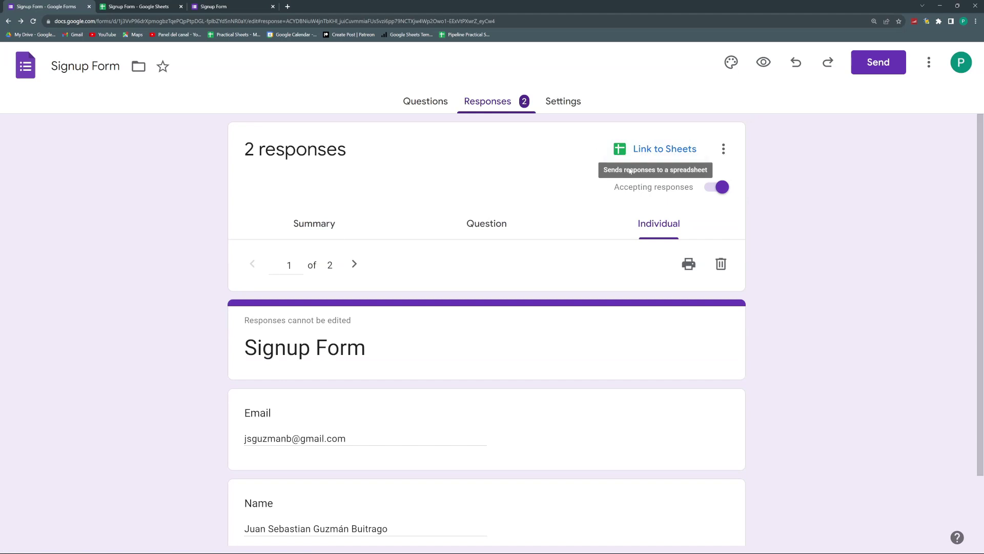
pyautogui.click(244, 4)
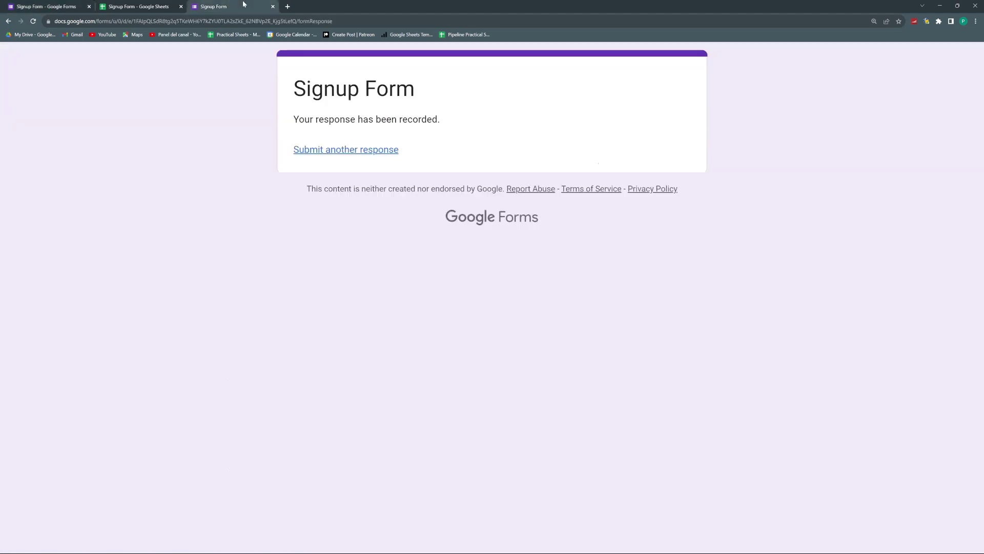
pyautogui.click(362, 149)
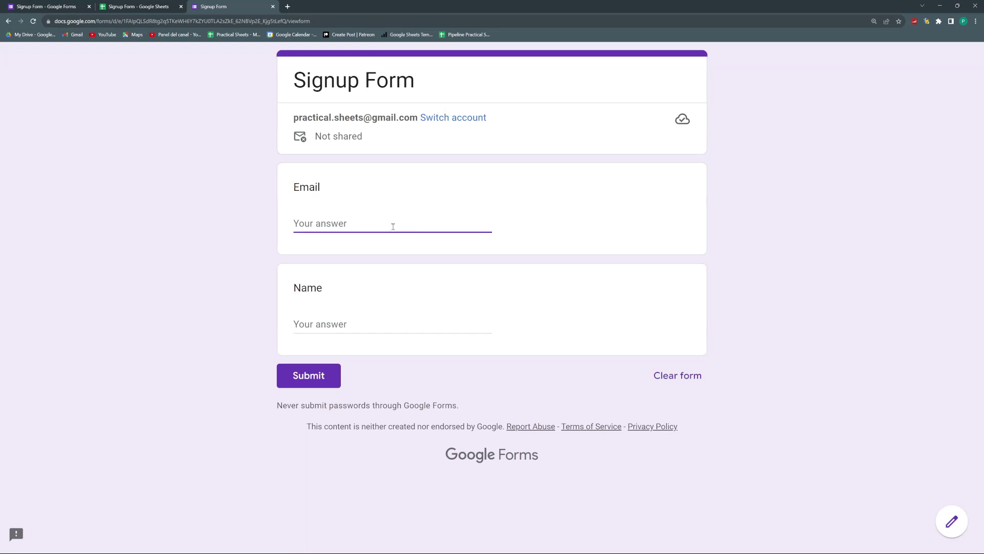
pyautogui.write('t@t.com')
pyautogui.press('Tab')
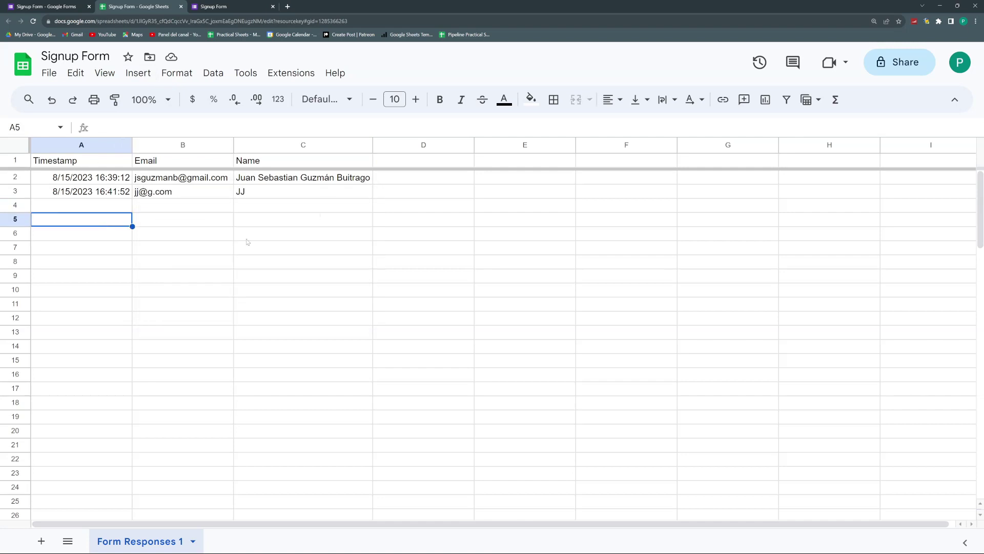
pyautogui.click(232, 263)
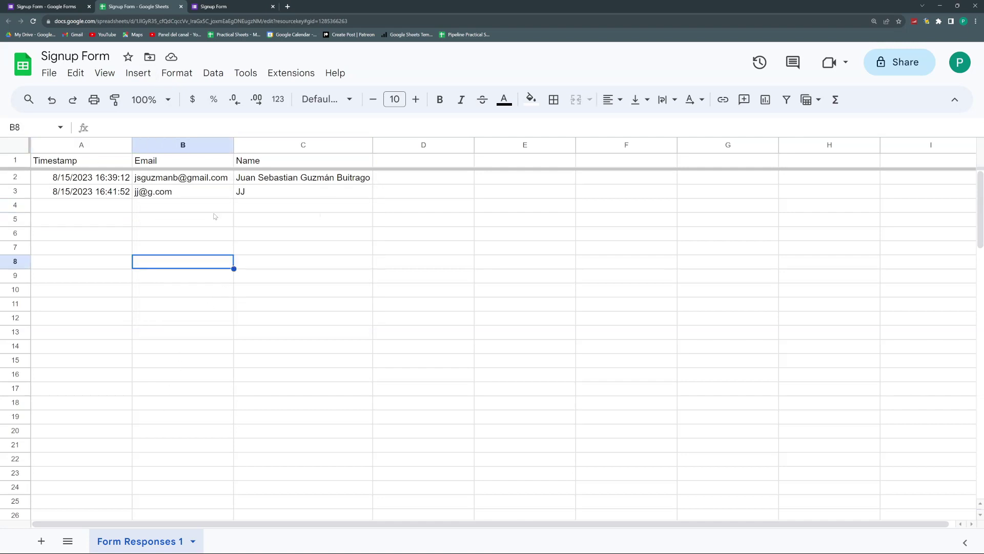
# Step: From the Responses page, relink form responses to the existing Signup Form spreadsheet
pyautogui.click(36, 6)
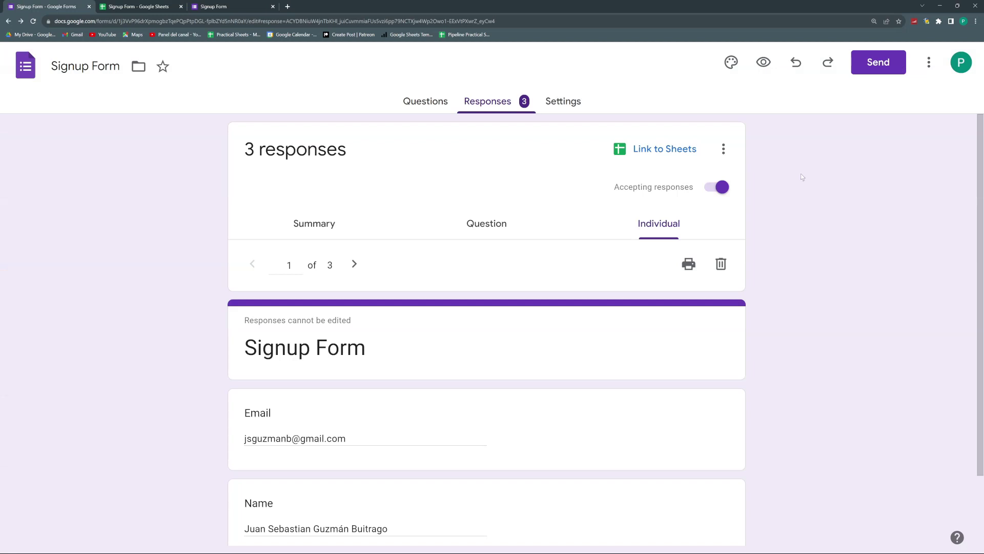
pyautogui.click(724, 149)
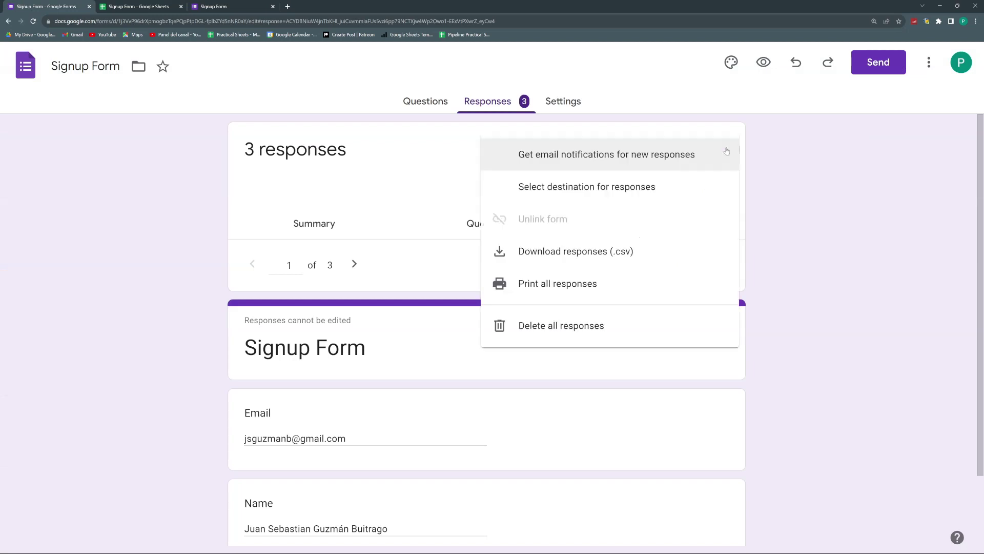
pyautogui.click(604, 188)
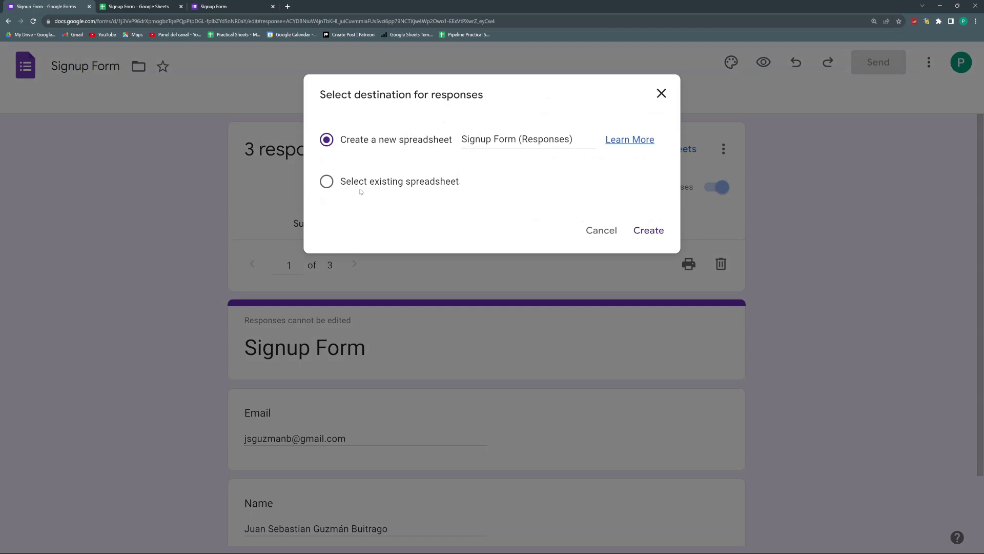
pyautogui.click(328, 185)
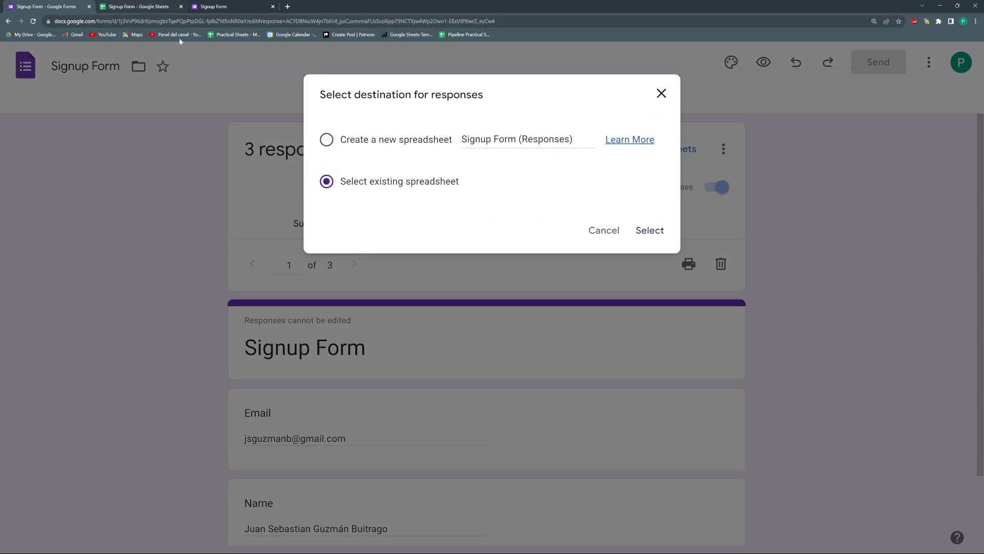
pyautogui.click(658, 231)
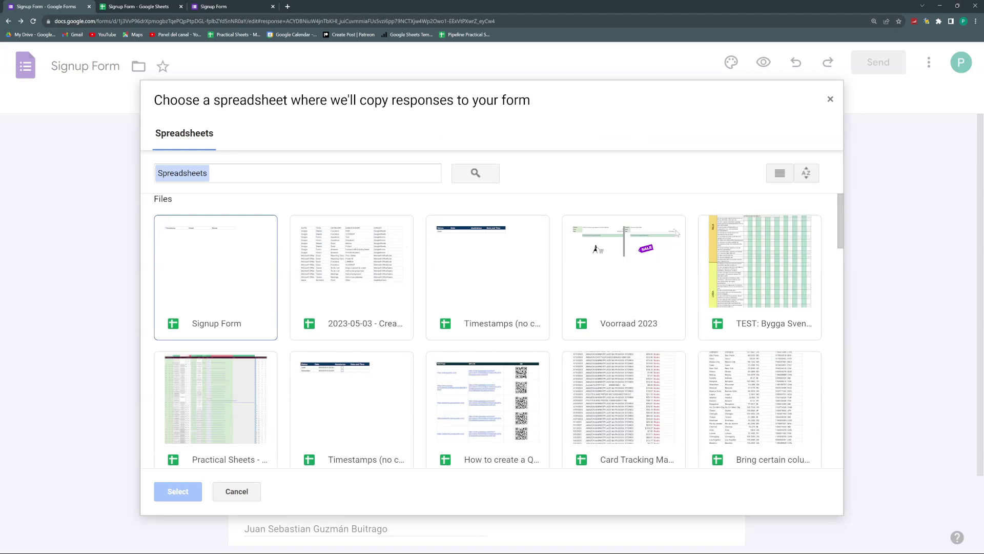
pyautogui.click(215, 269)
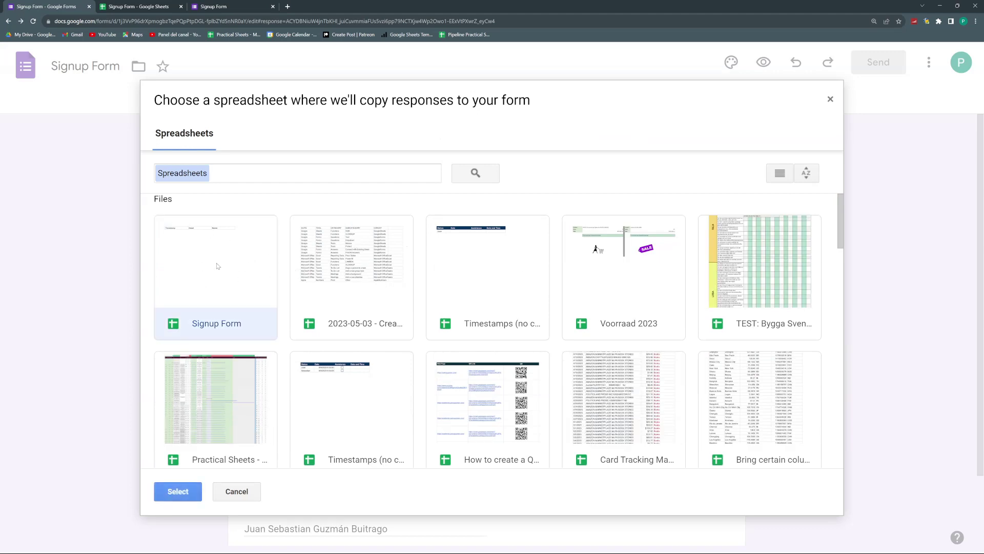
pyautogui.click(178, 485)
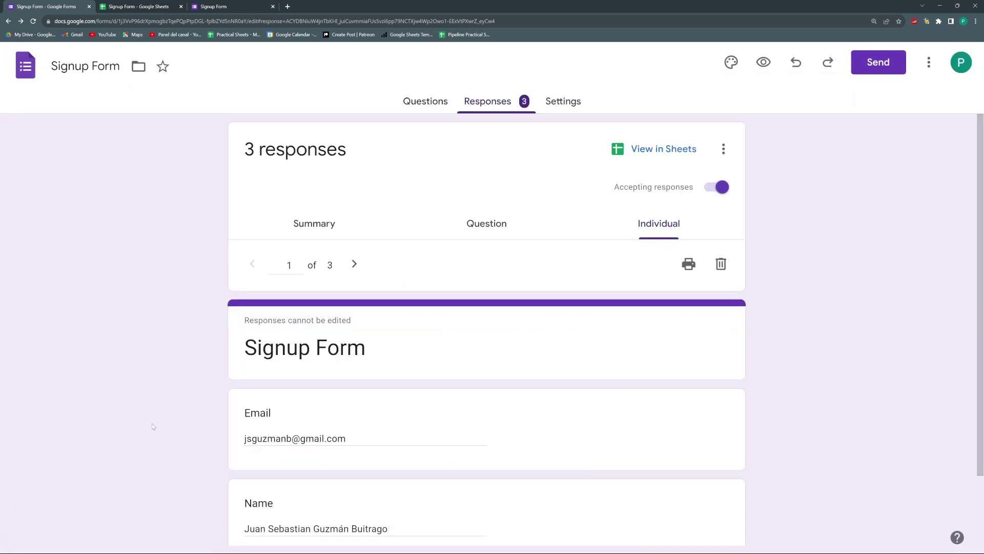
# Step: In the Signup Form spreadsheet, compare the Form Responses 1 and Form Responses 2 sheets
pyautogui.click(136, 6)
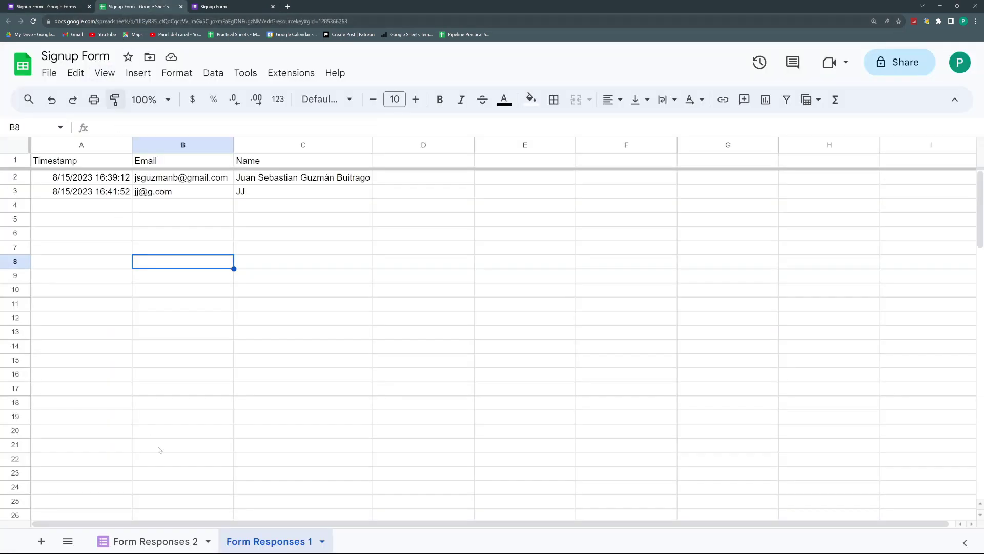
pyautogui.click(173, 533)
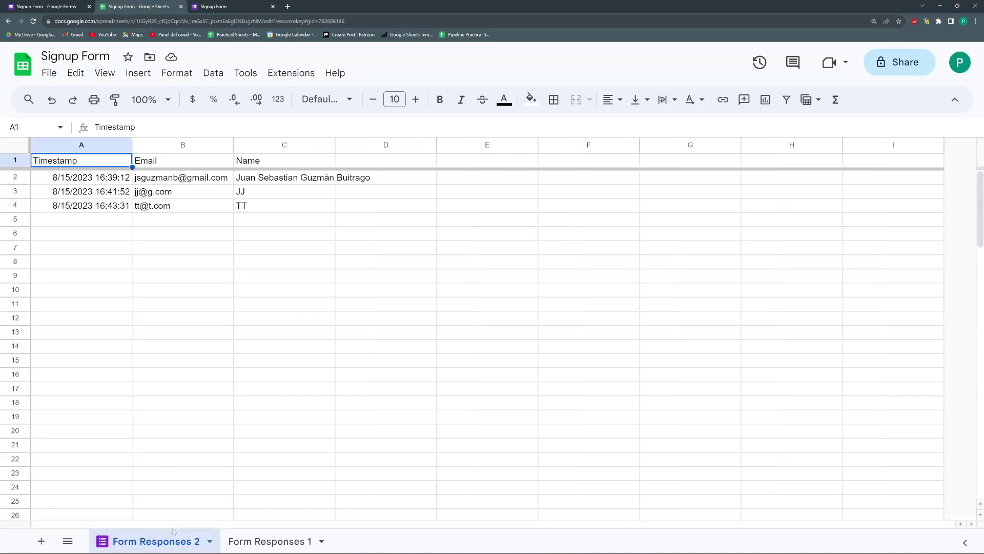
pyautogui.click(262, 539)
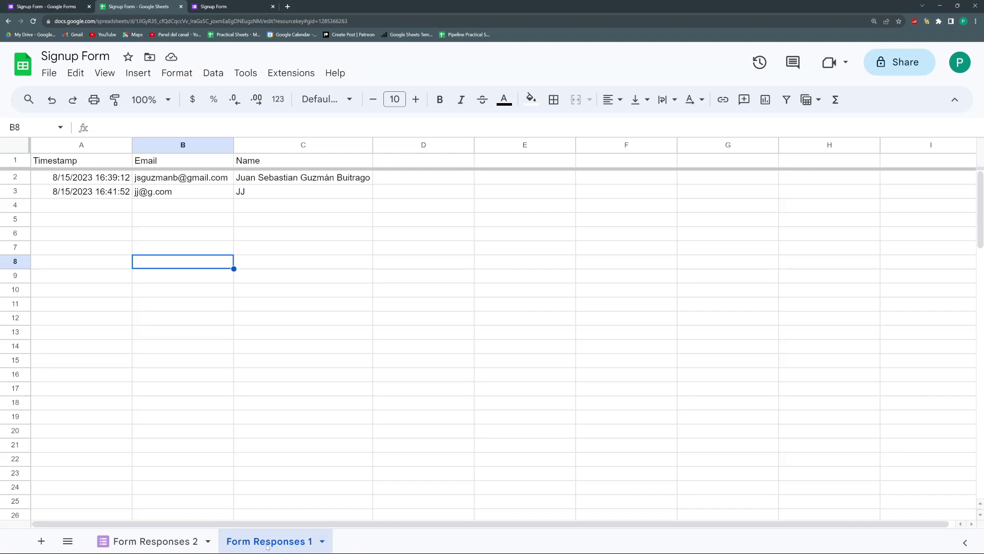
pyautogui.click(181, 538)
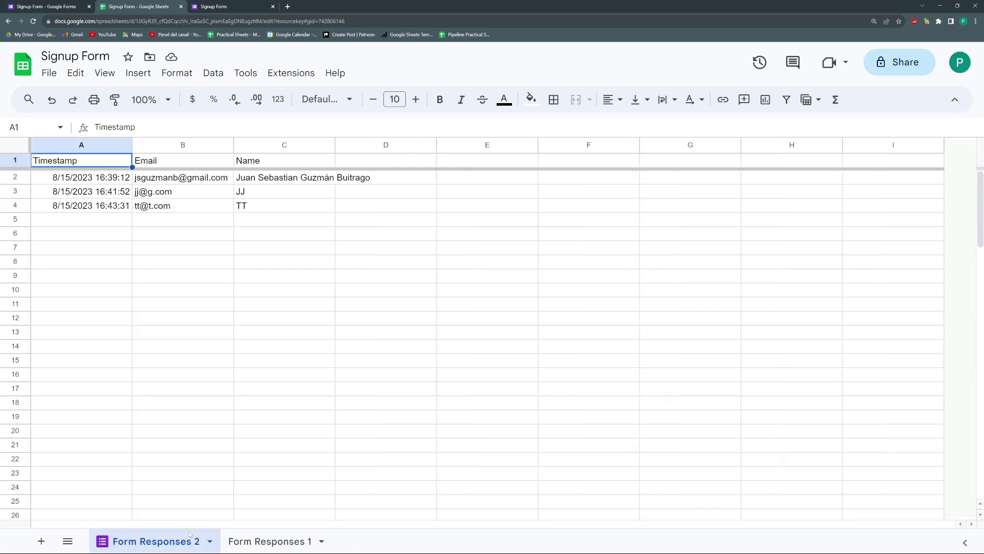
pyautogui.click(236, 549)
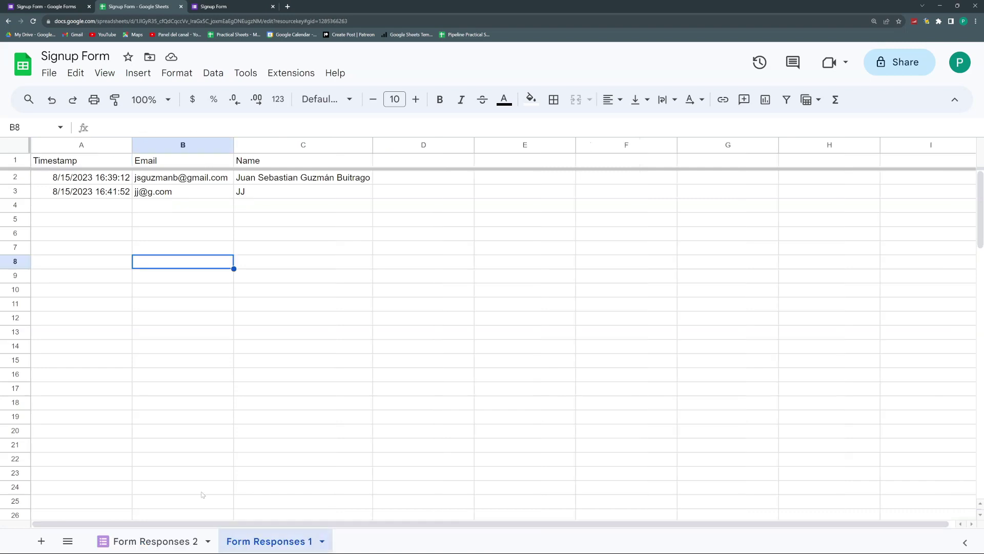
pyautogui.click(154, 539)
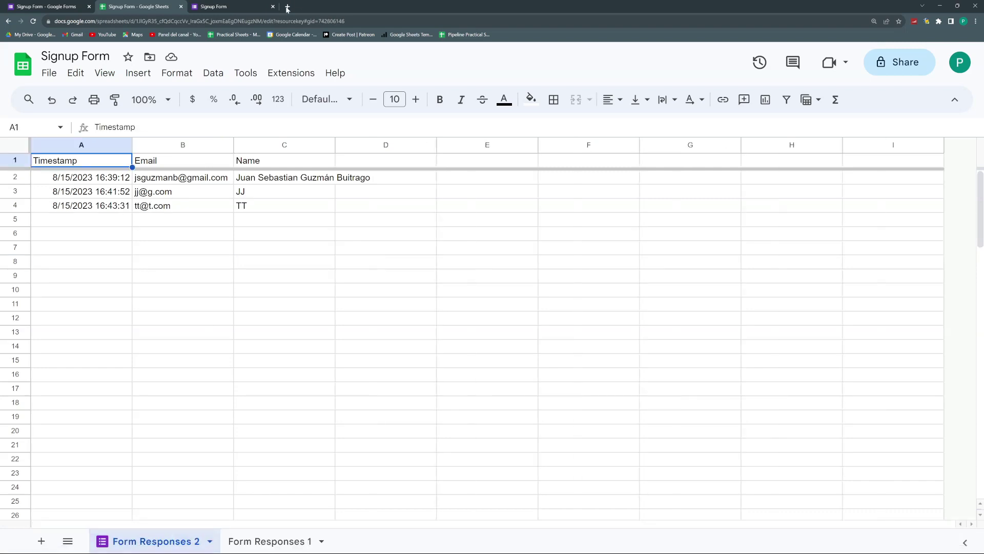
# Step: Submit another test signup with 'yy' as the Email answer, then return to the spreadsheet
pyautogui.click(241, 6)
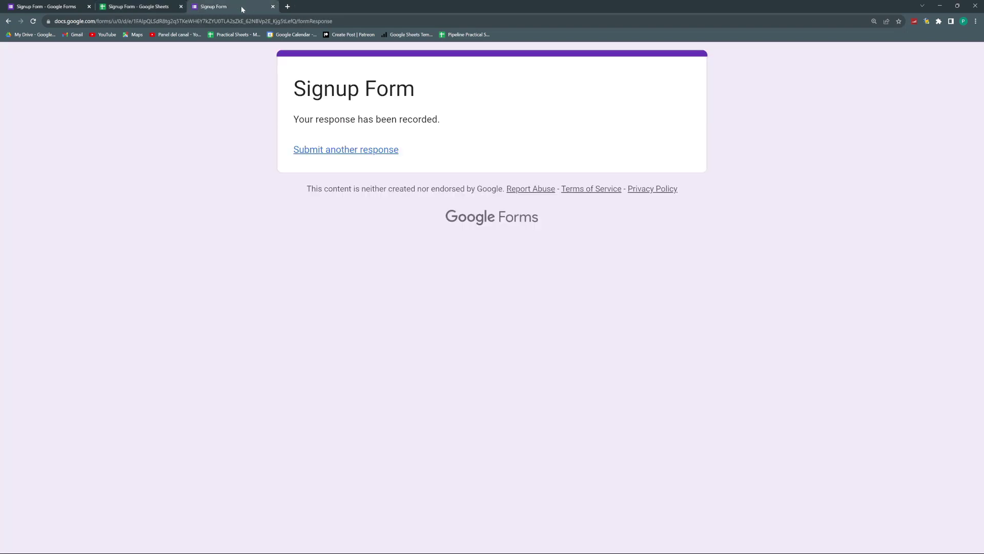
pyautogui.click(380, 150)
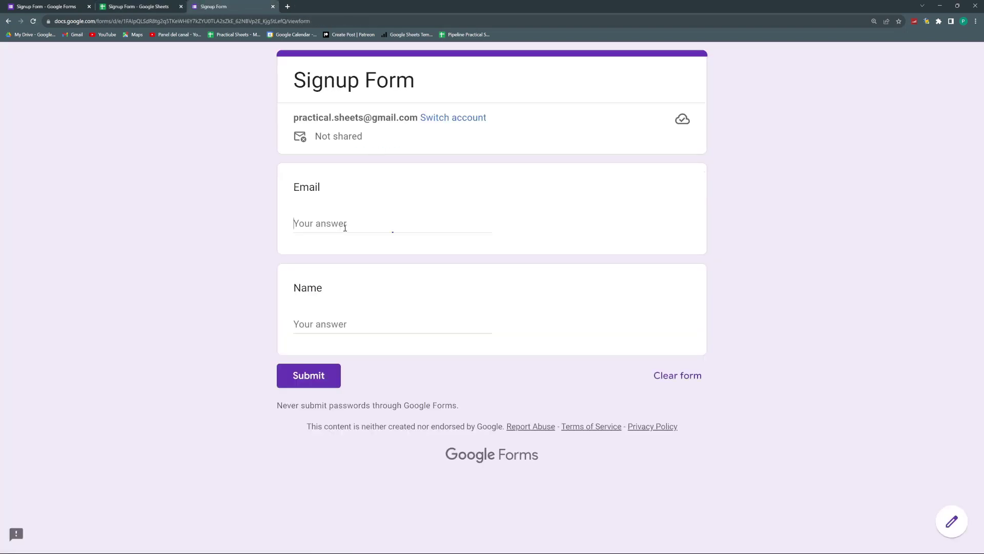
pyautogui.click(345, 228)
pyautogui.write('yy@yy.com')
pyautogui.press('Tab')
pyautogui.write('yy')
pyautogui.press('Tab')
pyautogui.press('Return')
pyautogui.click(113, 6)
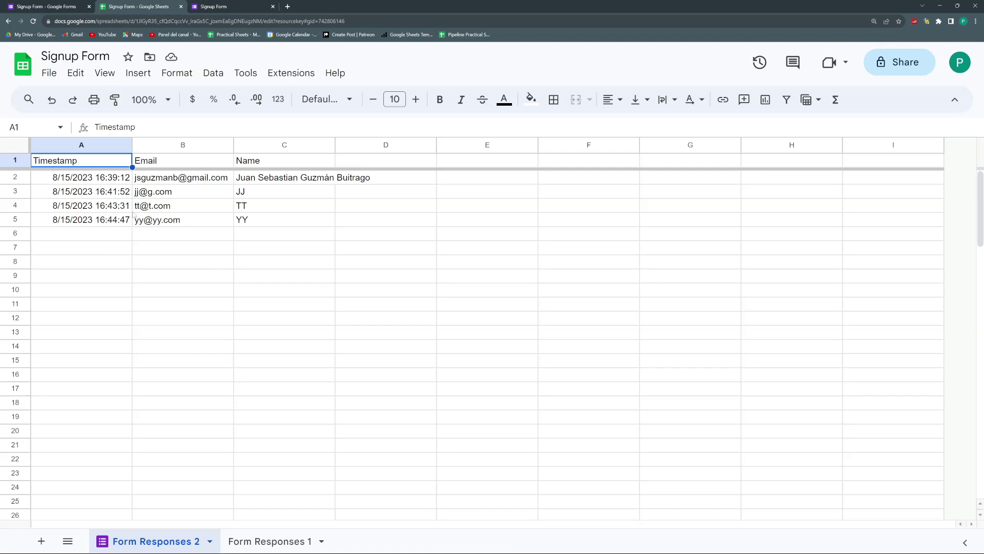
pyautogui.click(190, 245)
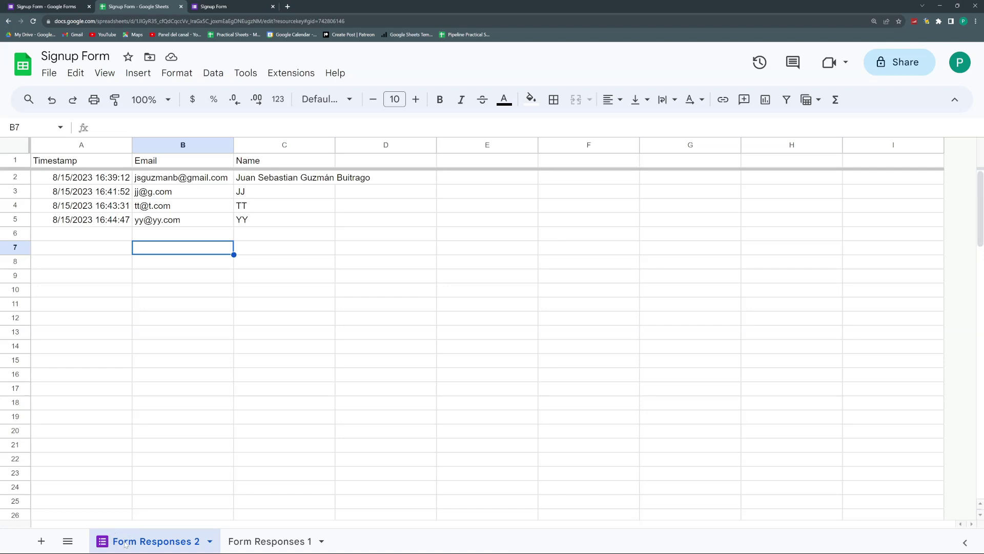
# Step: Rename the Form Responses 2 sheet to 'Answers'
pyautogui.doubleClick(125, 542)
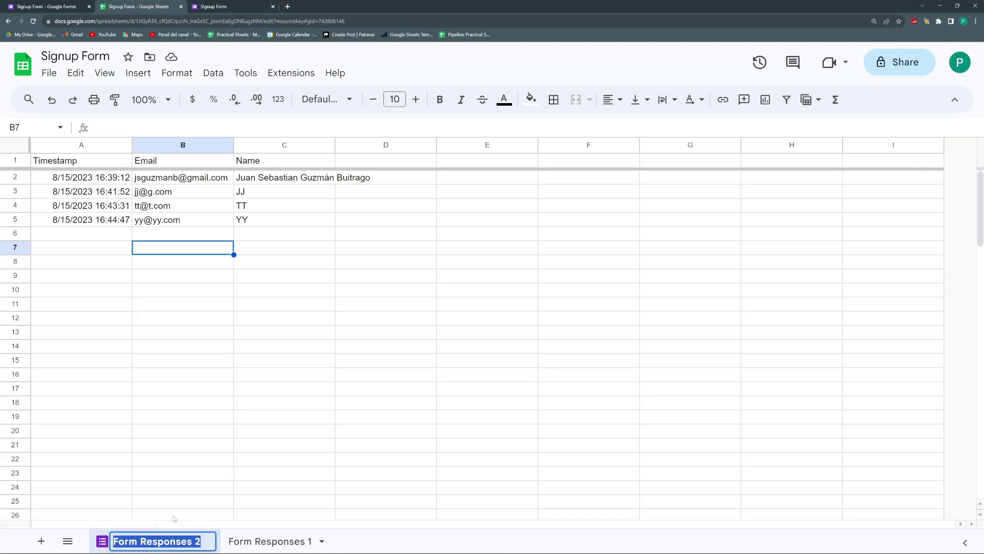
pyautogui.write('Answers')
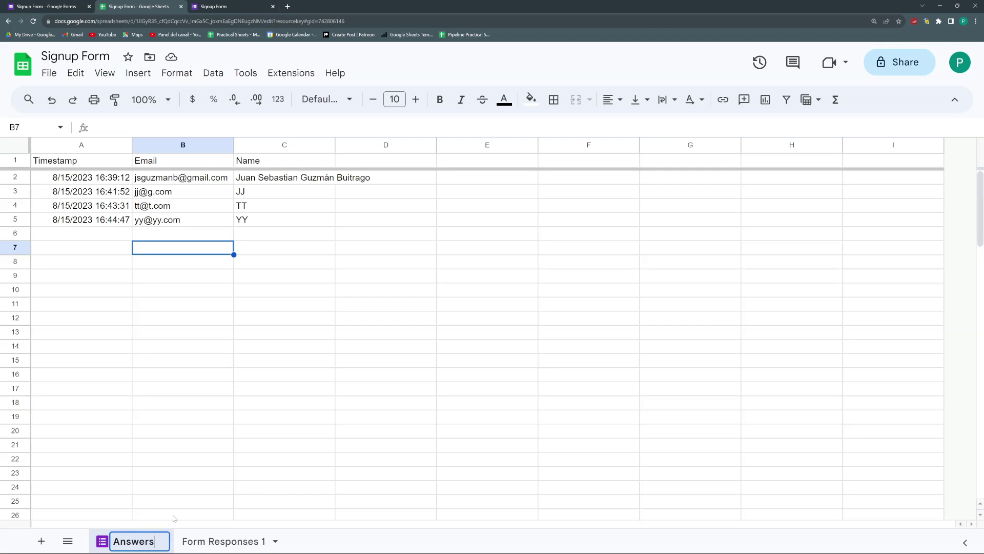
pyautogui.press('Return')
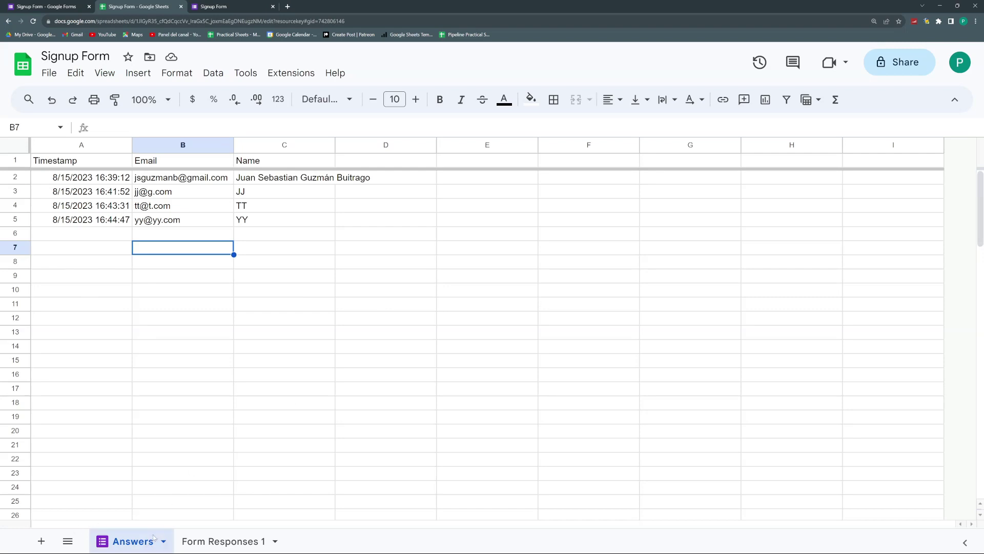
# Step: Zoom in, unlink the form via Tools > Manage form > Unlink form, then view its responses
pyautogui.hotkey('ctrl', '+')
pyautogui.hotkey('ctrl', '+')
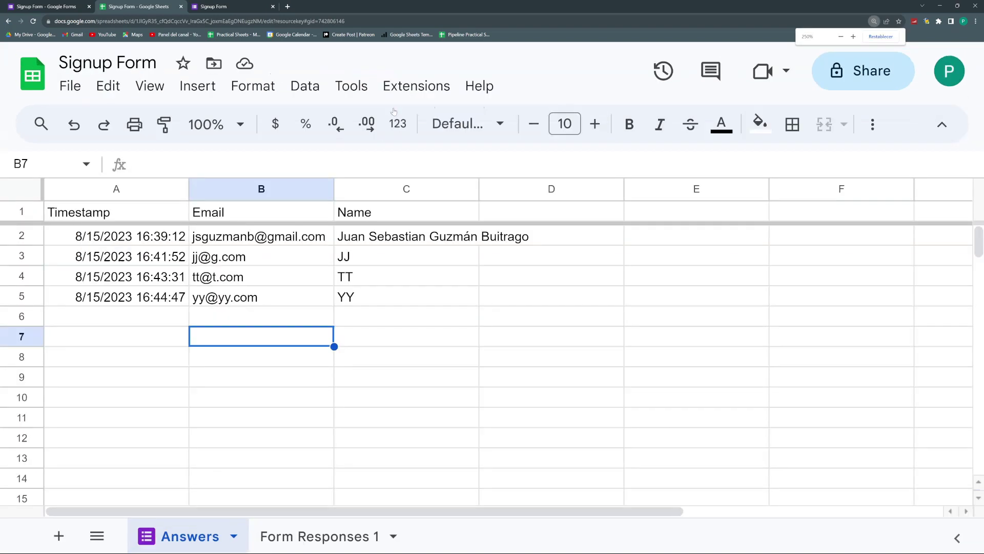
pyautogui.click(365, 87)
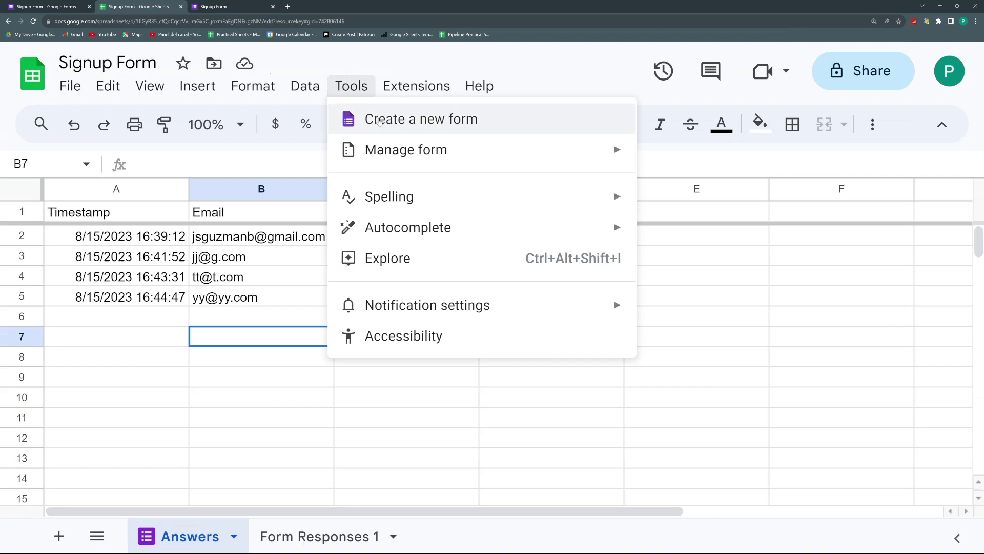
pyautogui.moveTo(388, 143)
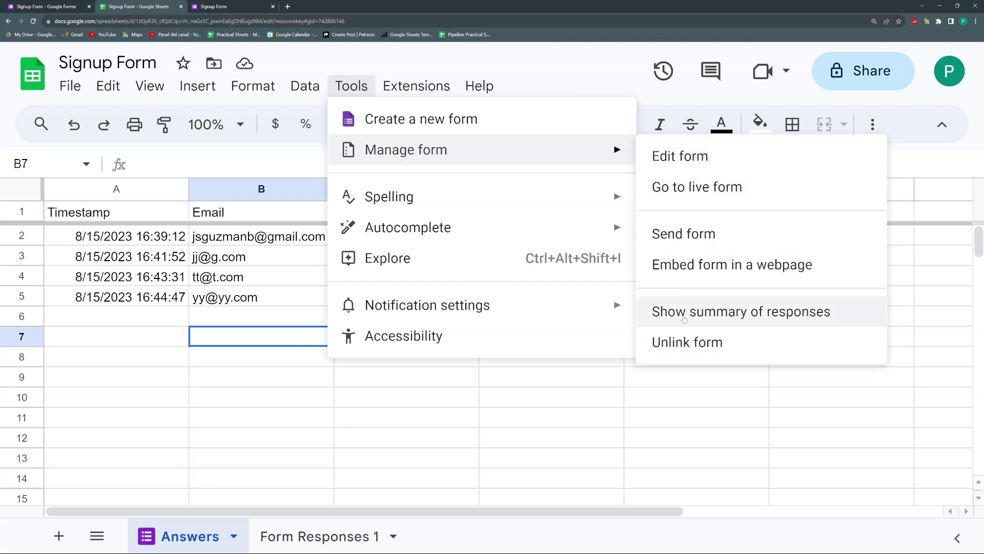
pyautogui.click(684, 336)
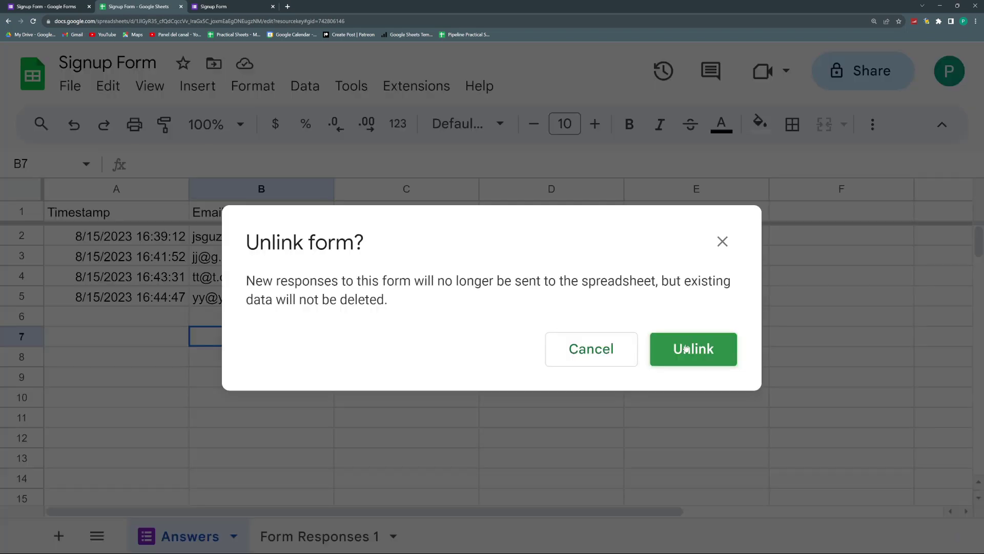
pyautogui.click(691, 348)
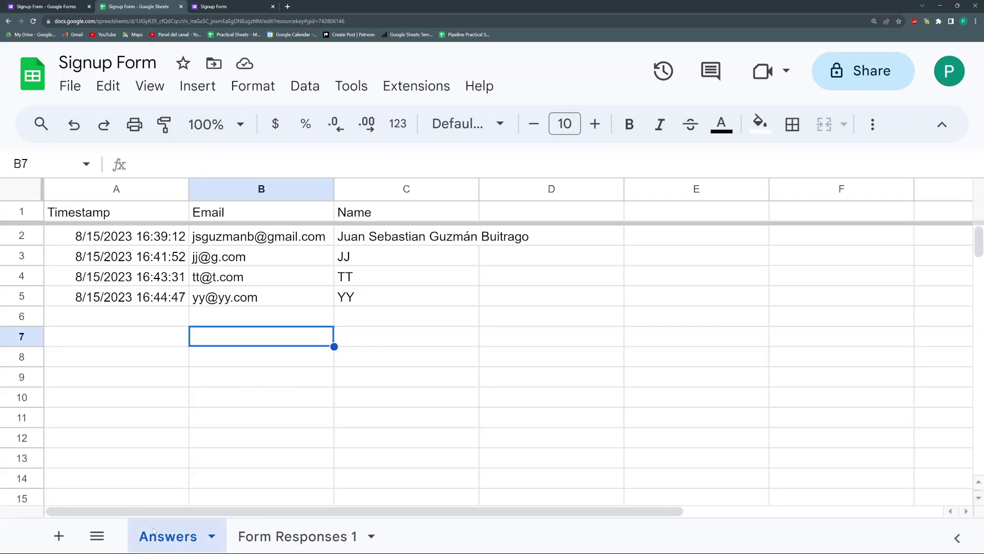
pyautogui.hotkey('ctrl', 'shift', 'Tab')
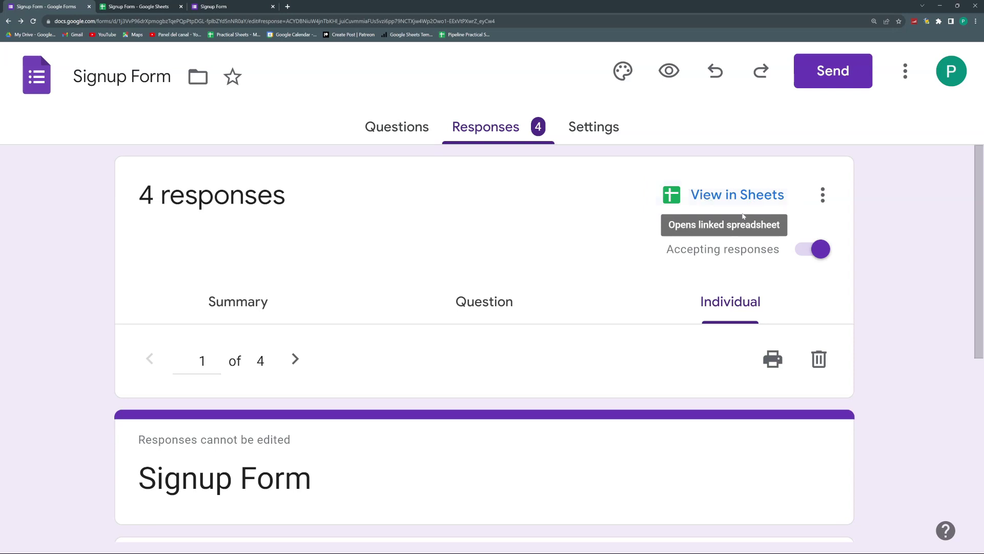
# Step: Reload the form's Responses page to show Link to Sheets, then return to the spreadsheet
pyautogui.click(33, 21)
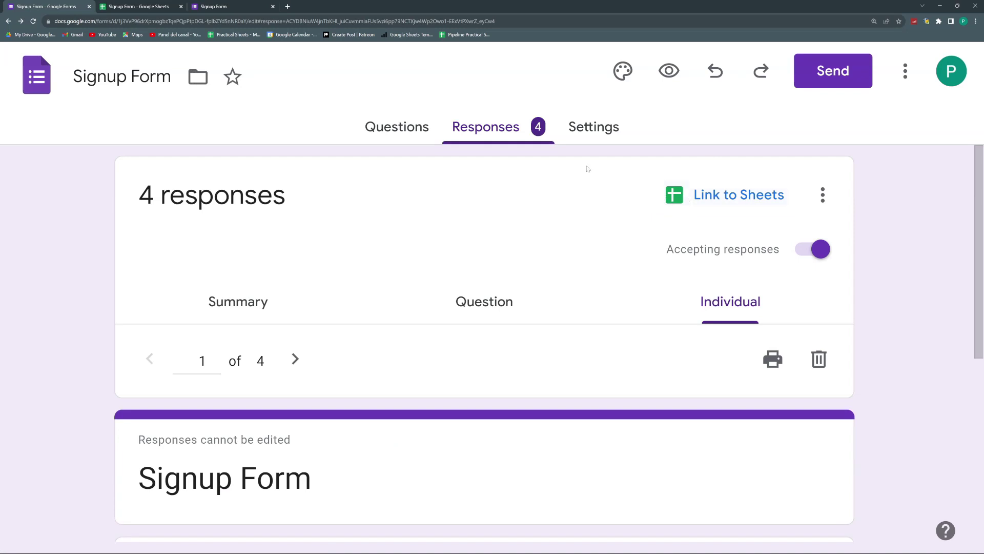
pyautogui.click(145, 6)
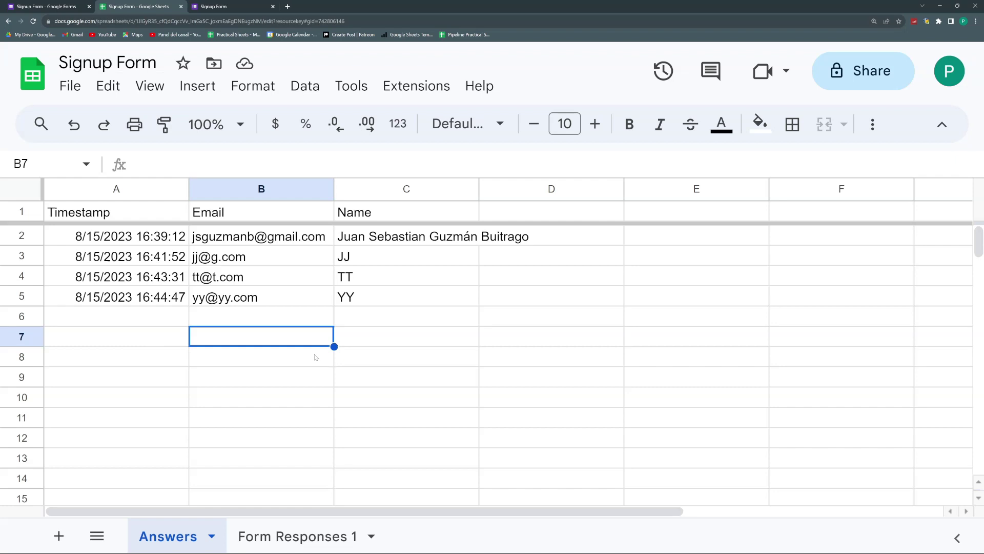
# Step: Use Tools > Create a new form to make a new form linked to the Signup Form spreadsheet
pyautogui.click(352, 88)
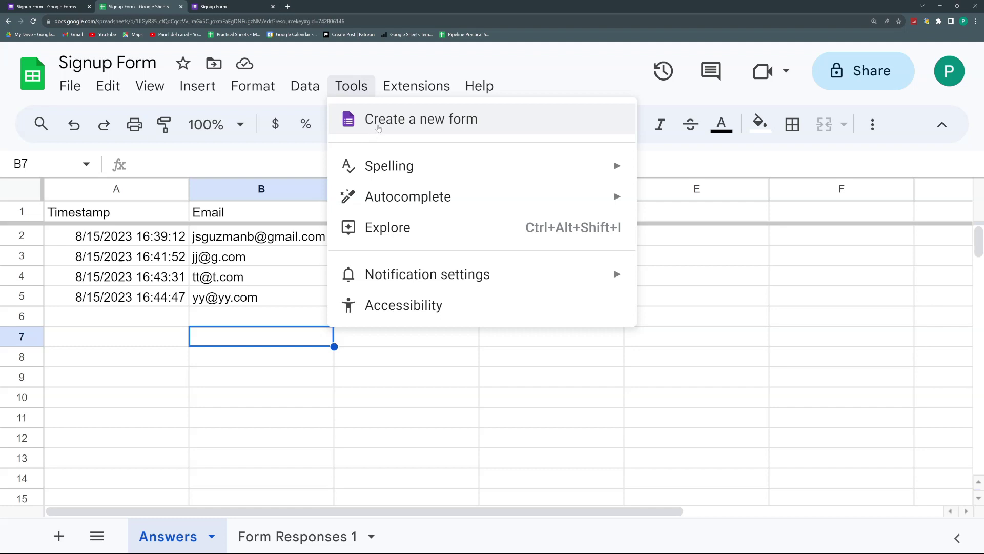
pyautogui.click(378, 128)
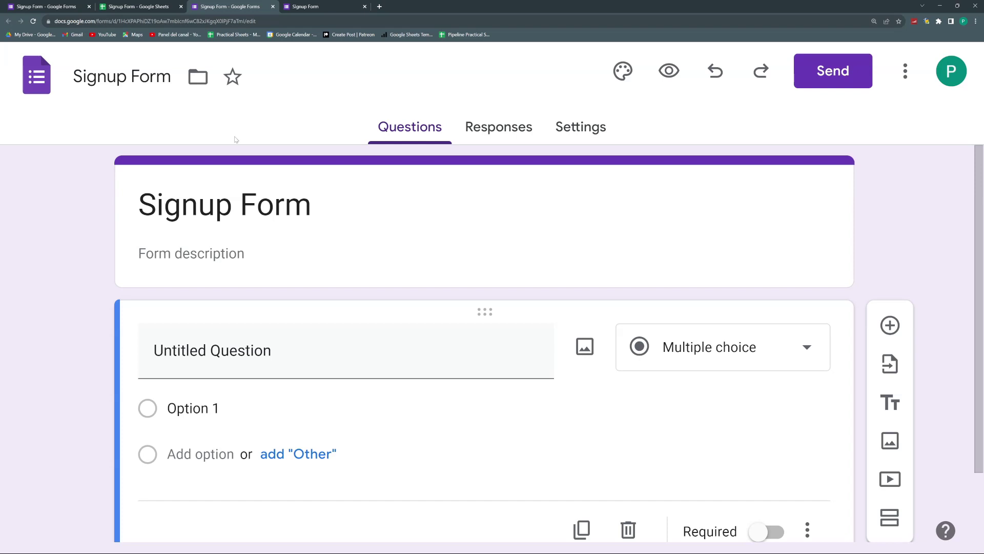
# Step: Append 'v2' to the form's name and heading title, making it Signup Form v2
pyautogui.click(167, 77)
pyautogui.write('v2')
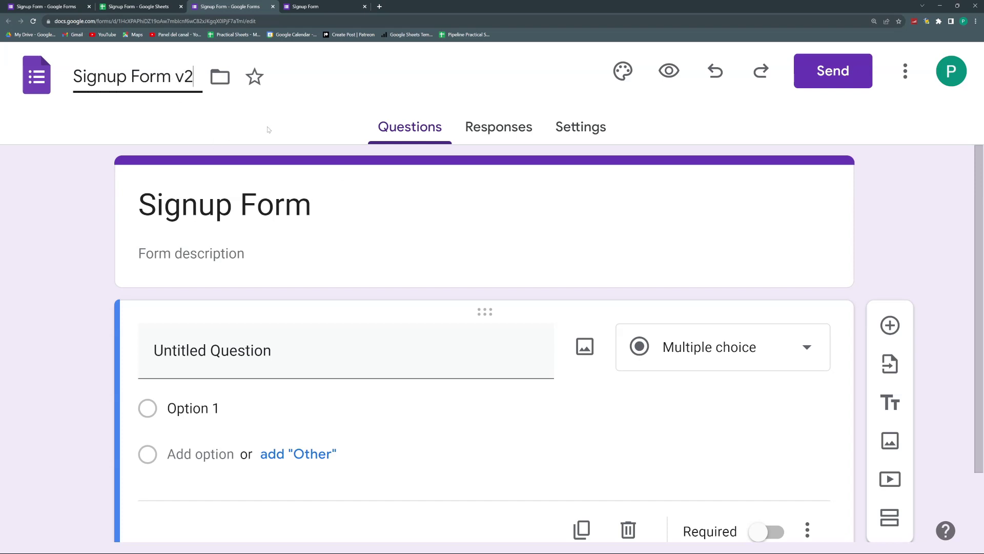
pyautogui.click(325, 203)
pyautogui.write('v2')
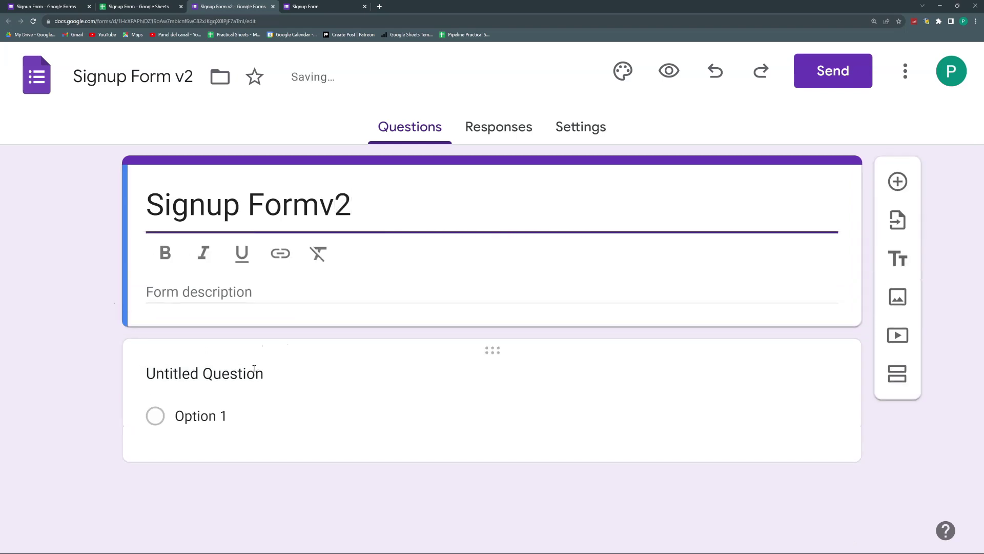
# Step: Name the first question Email, add a Company question, and return to the spreadsheet
pyautogui.click(249, 374)
pyautogui.write('Email')
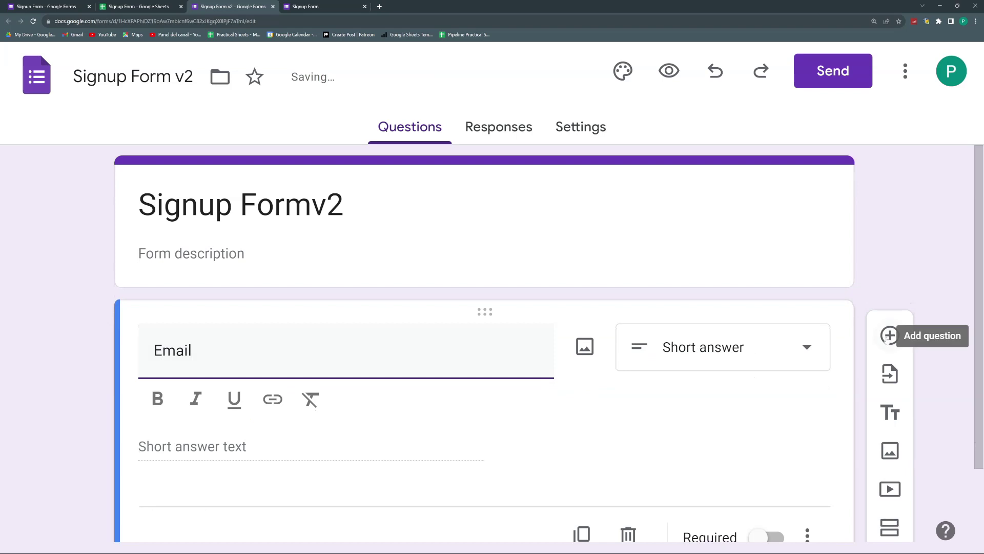
pyautogui.click(890, 335)
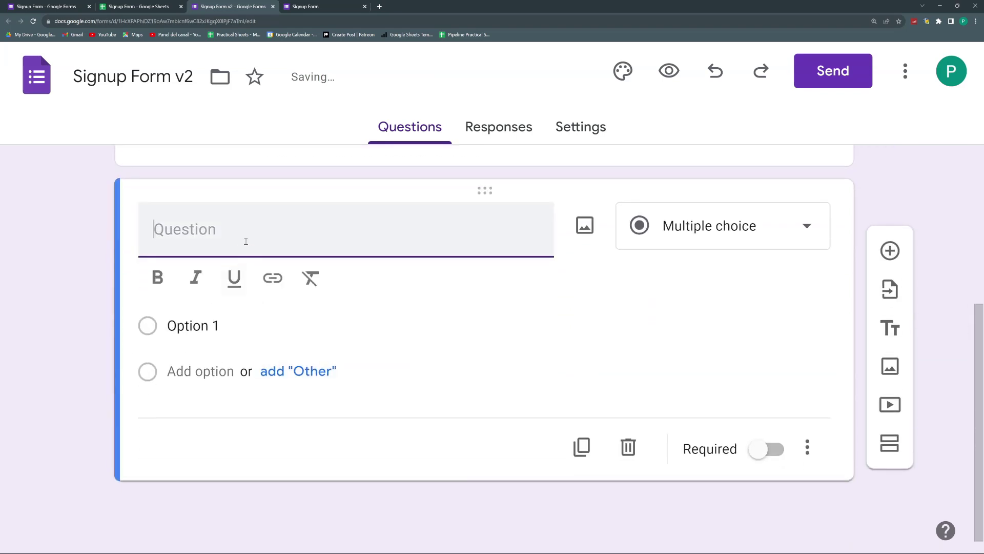
pyautogui.write('Company')
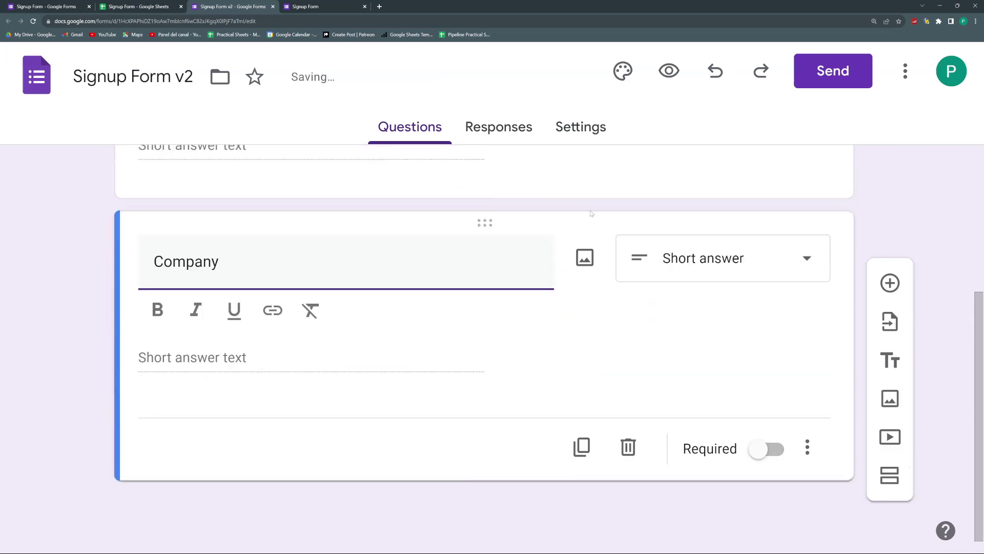
pyautogui.scroll(3, 237, 324)
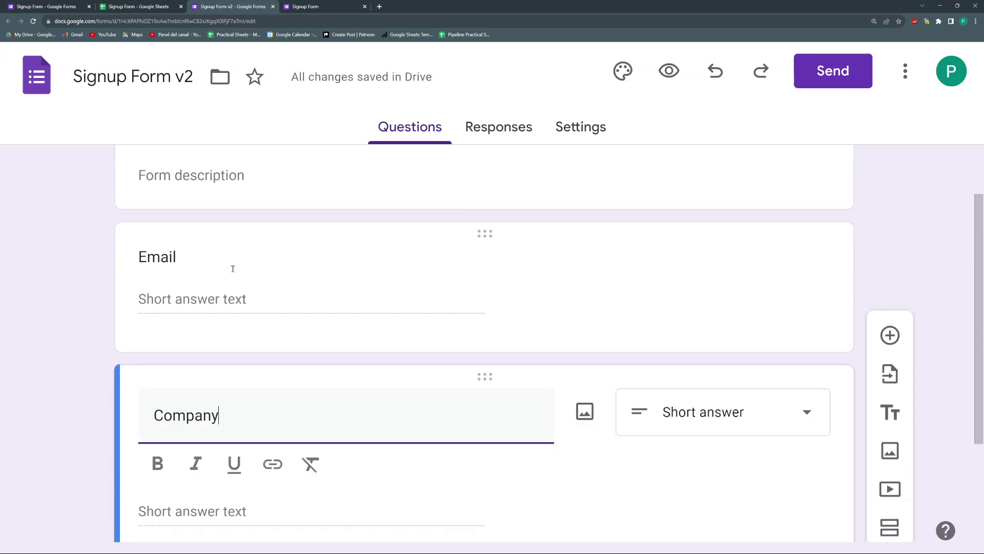
pyautogui.click(159, 7)
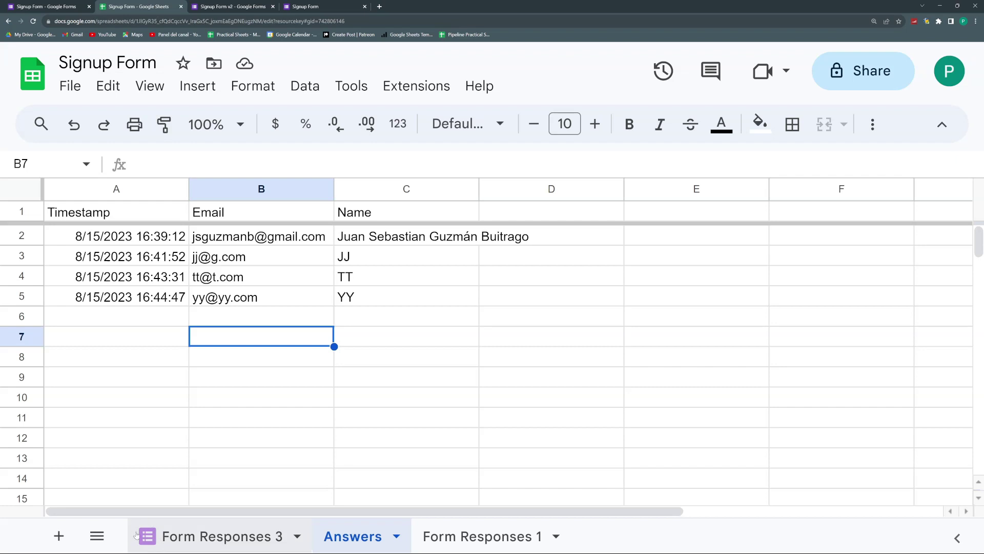
# Step: Rename the Form Responses 3 sheet to 'Companies'
pyautogui.click(179, 534)
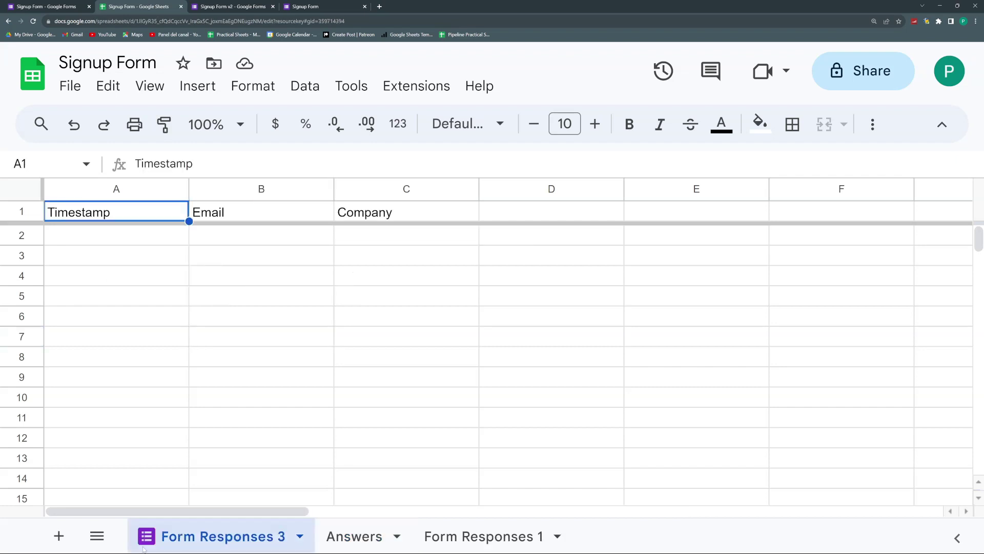
pyautogui.doubleClick(212, 536)
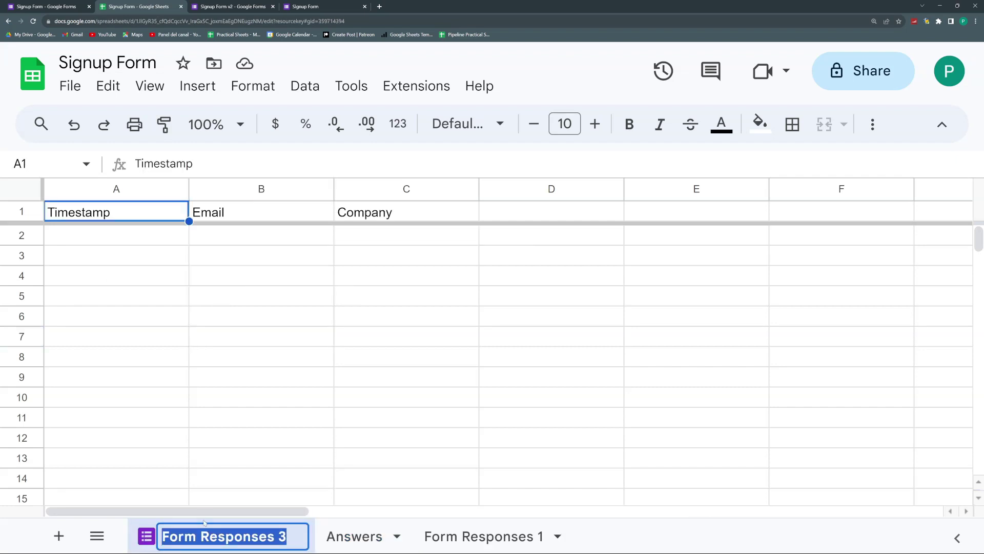
pyautogui.write('Companies')
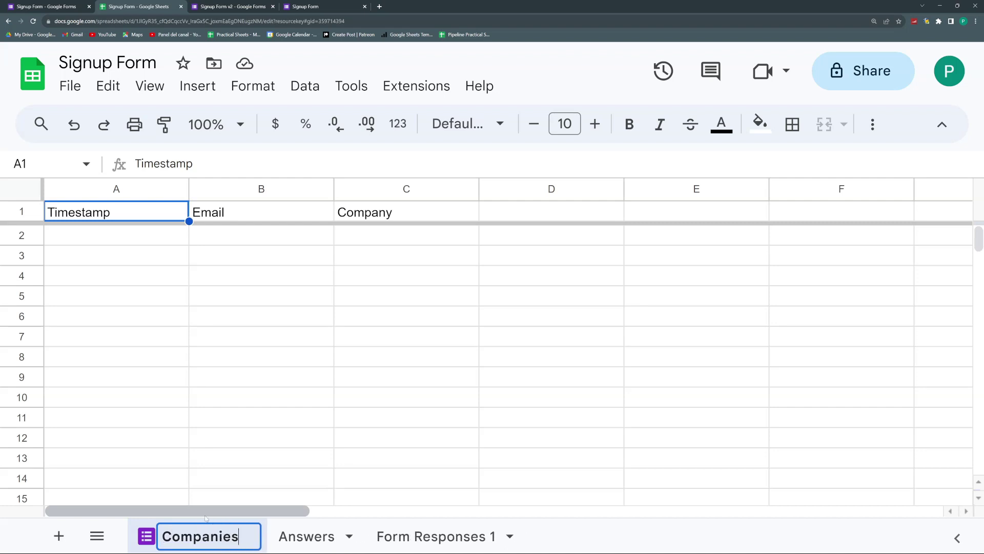
pyautogui.press('Return')
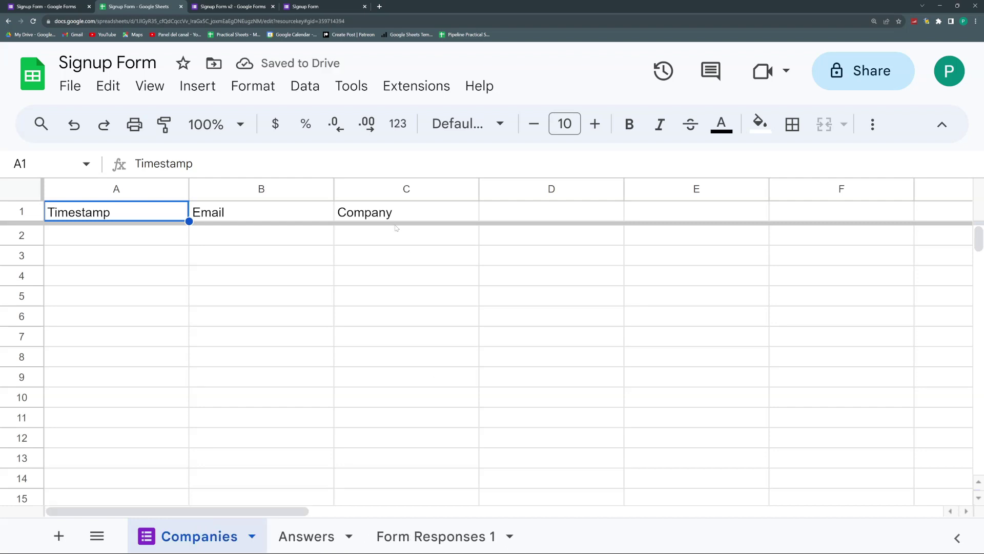
# Step: Close all browser tabs to the right of the spreadsheet
pyautogui.click(352, 85)
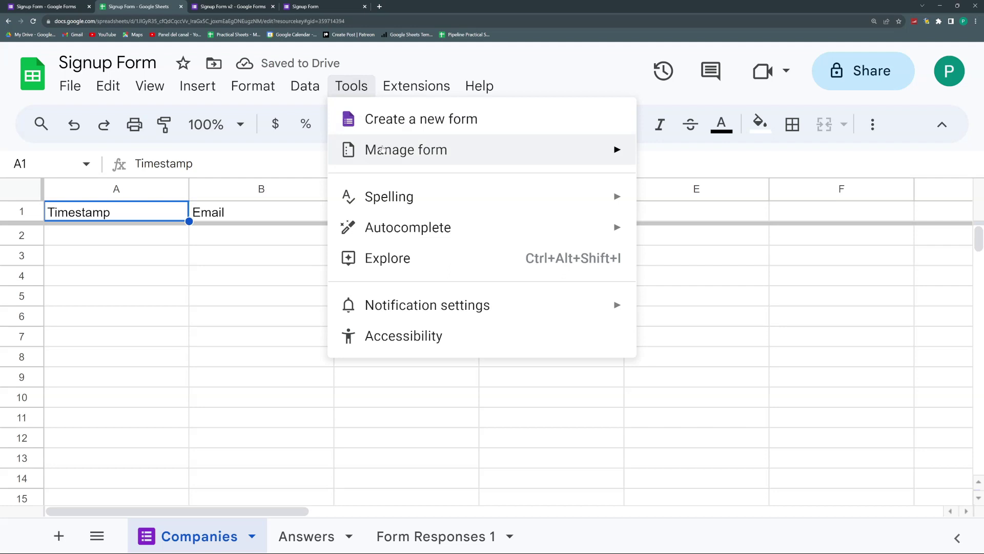
pyautogui.moveTo(410, 150)
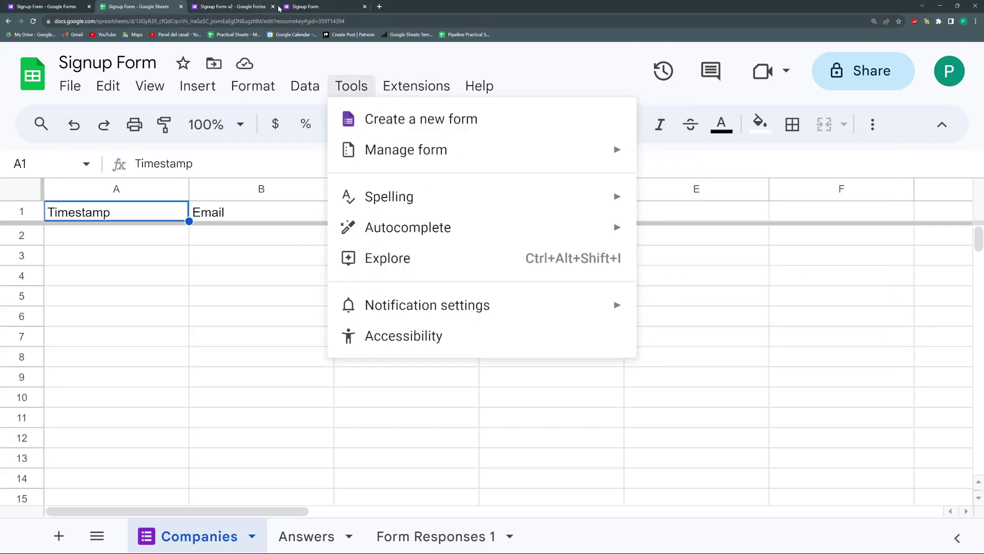
pyautogui.rightClick(117, 4)
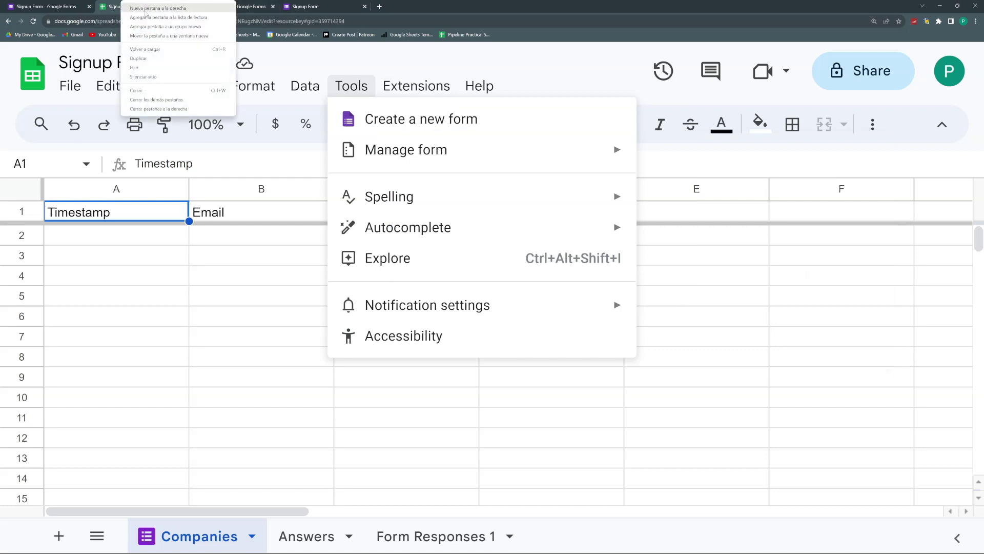
pyautogui.click(167, 110)
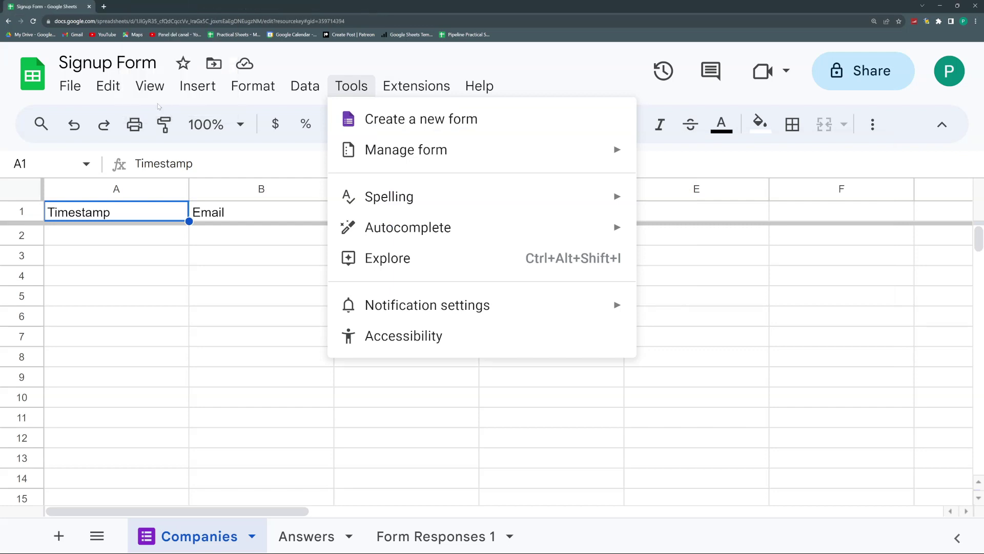
# Step: Open Signup Form v2 in the editor via Tools > Manage form > Edit form and select Email
pyautogui.moveTo(305, 86)
pyautogui.moveTo(362, 80)
pyautogui.moveTo(400, 147)
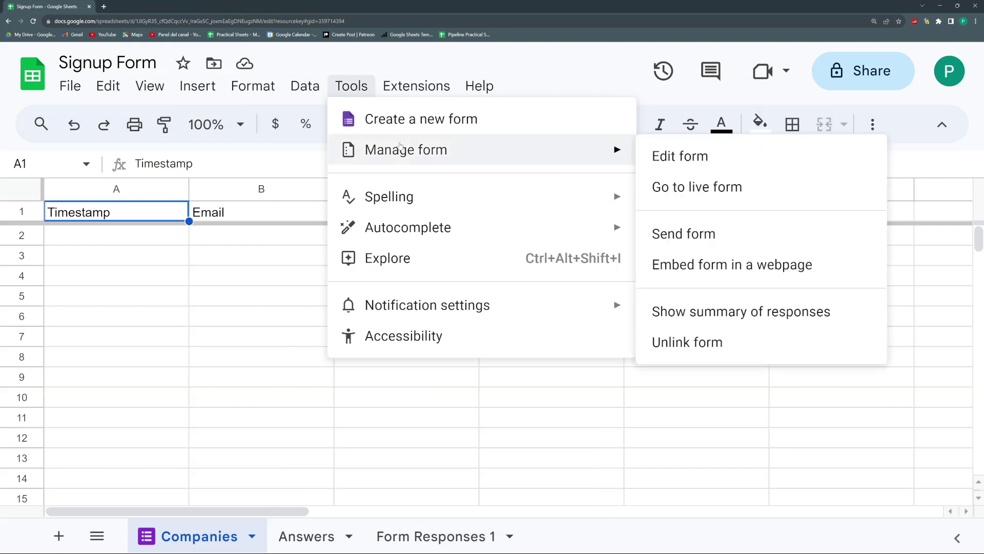
pyautogui.click(694, 155)
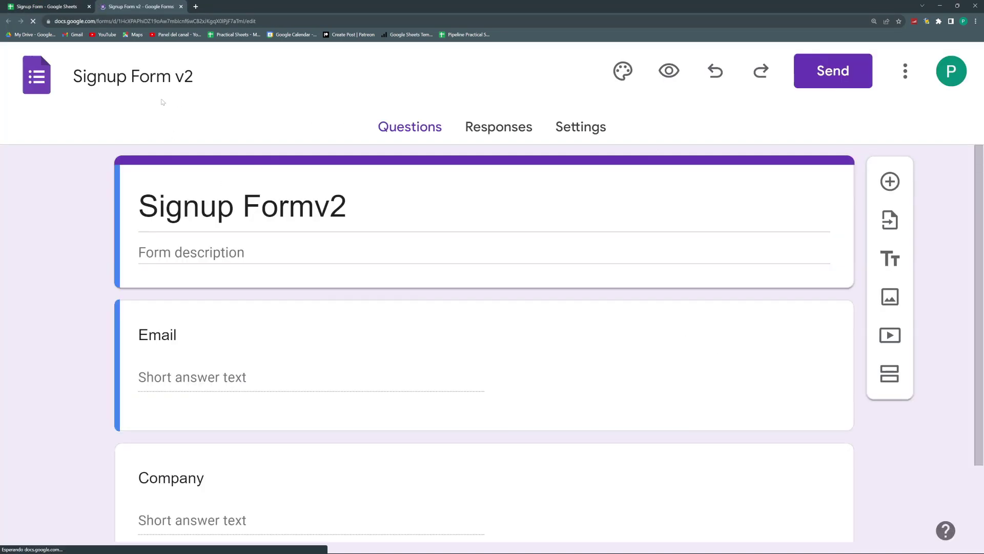
pyautogui.click(198, 363)
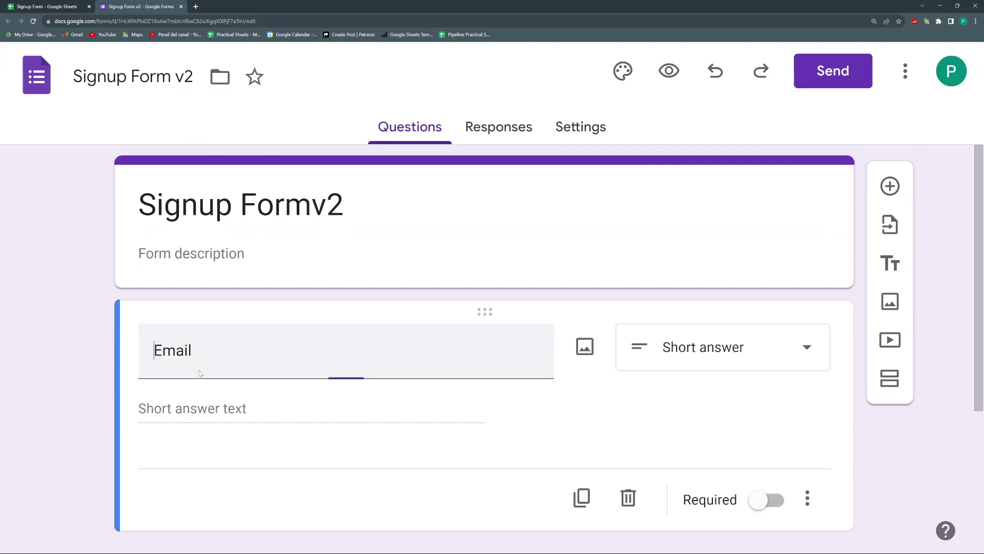
# Step: Check the form's Responses page showing 0 responses, then return to the spreadsheet
pyautogui.scroll(-2, 197, 359)
pyautogui.scroll(2, 444, 173)
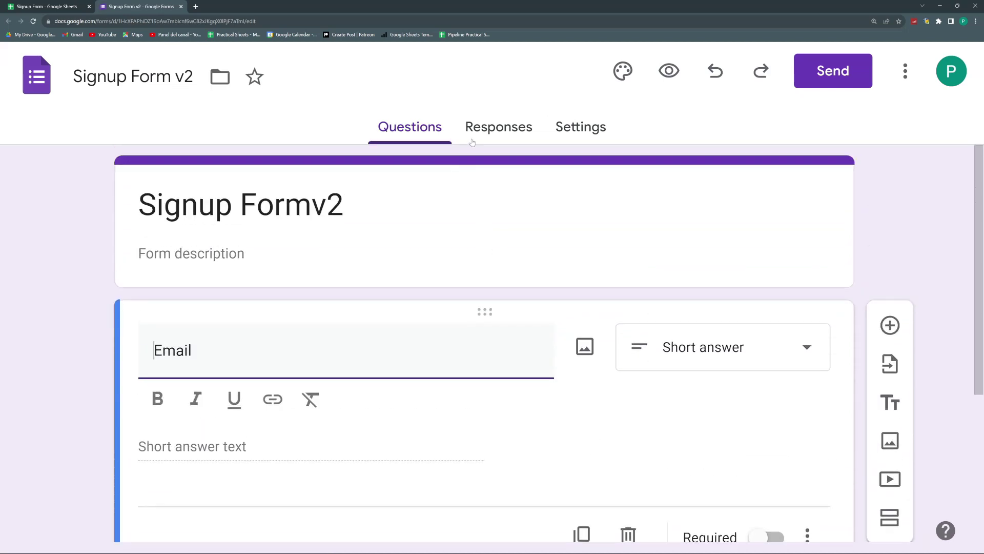
pyautogui.click(502, 130)
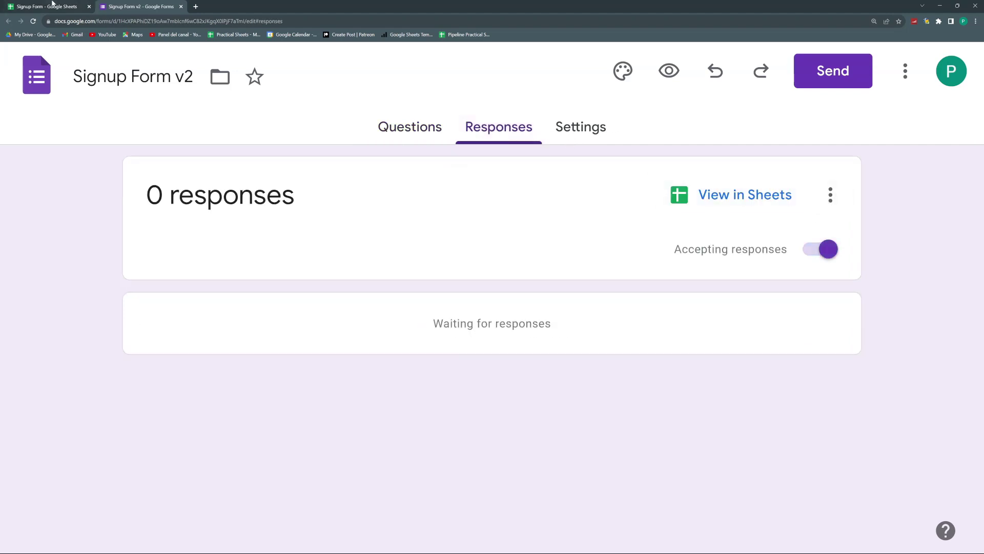
pyautogui.click(51, 5)
# Step: Open the live form via Tools > Manage form > Go to live form and focus its Email field
pyautogui.click(361, 85)
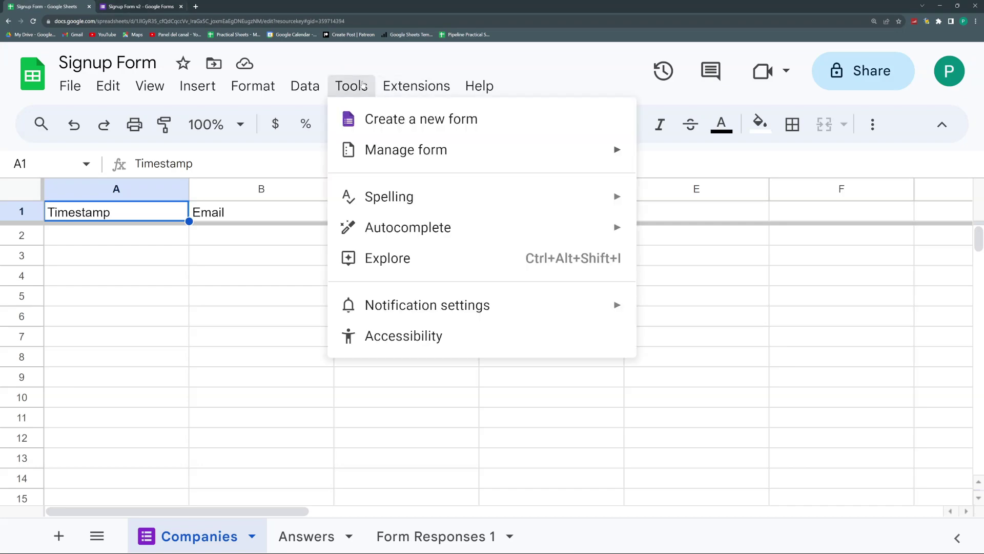
pyautogui.moveTo(452, 148)
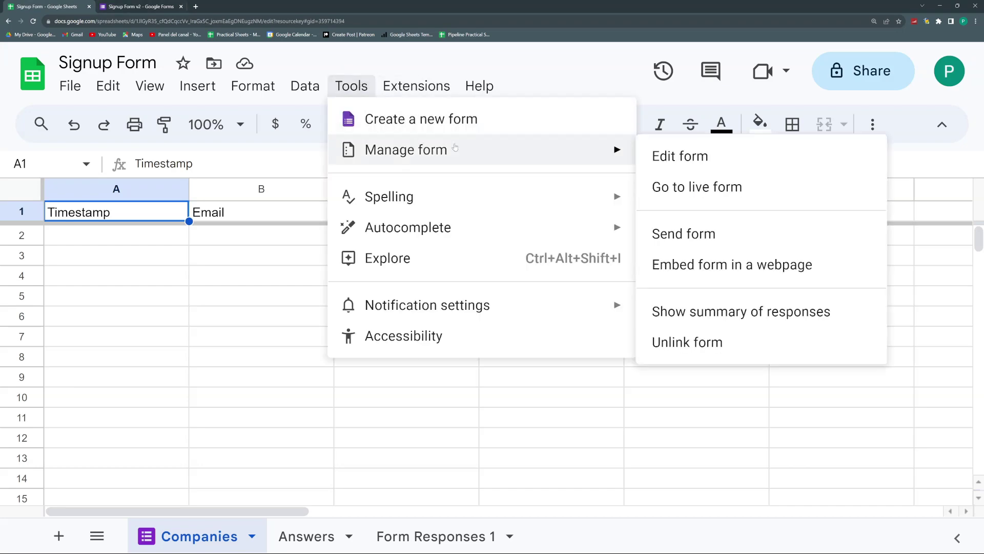
pyautogui.click(675, 195)
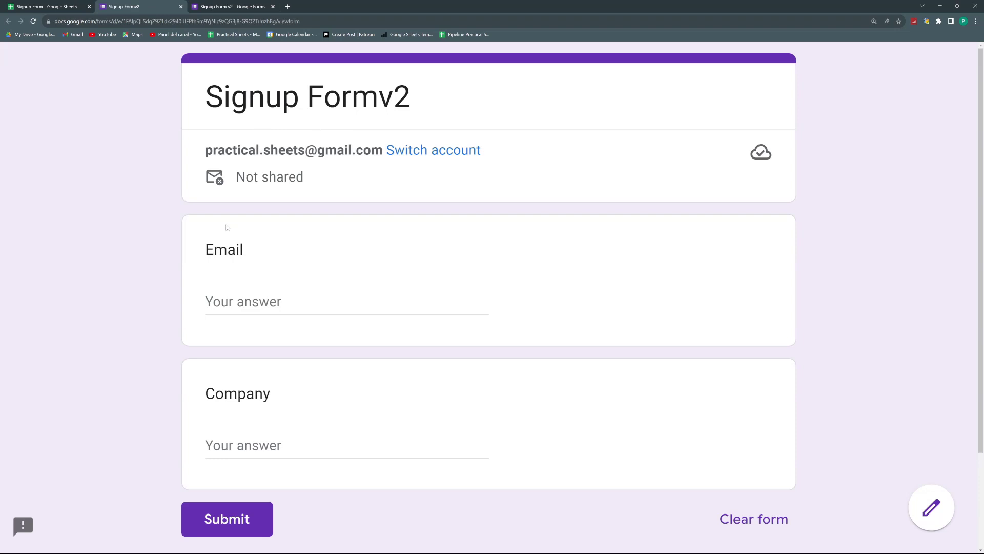
pyautogui.click(224, 302)
# Step: Switch between the responses page and live form, then return to the Signup Form spreadsheet
pyautogui.click(224, 4)
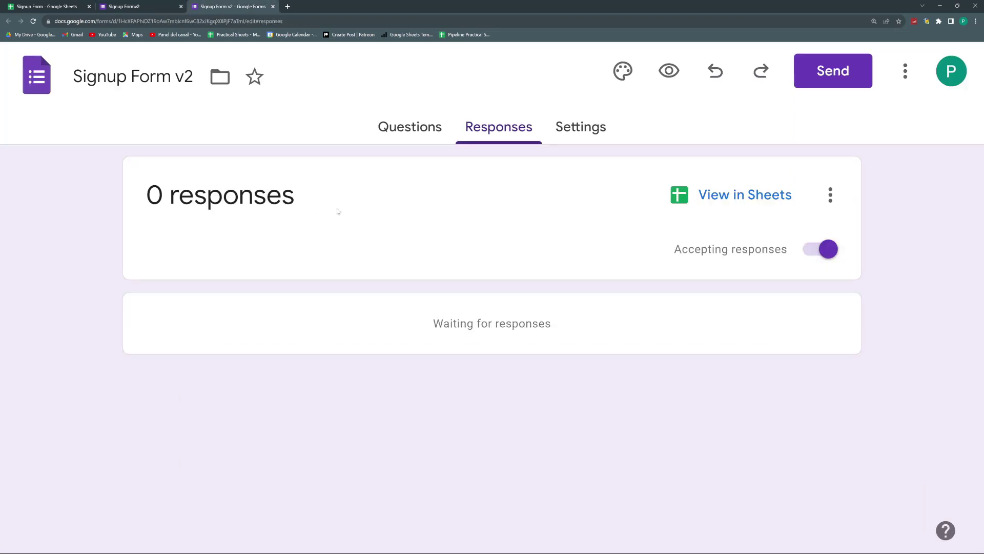
pyautogui.click(138, 6)
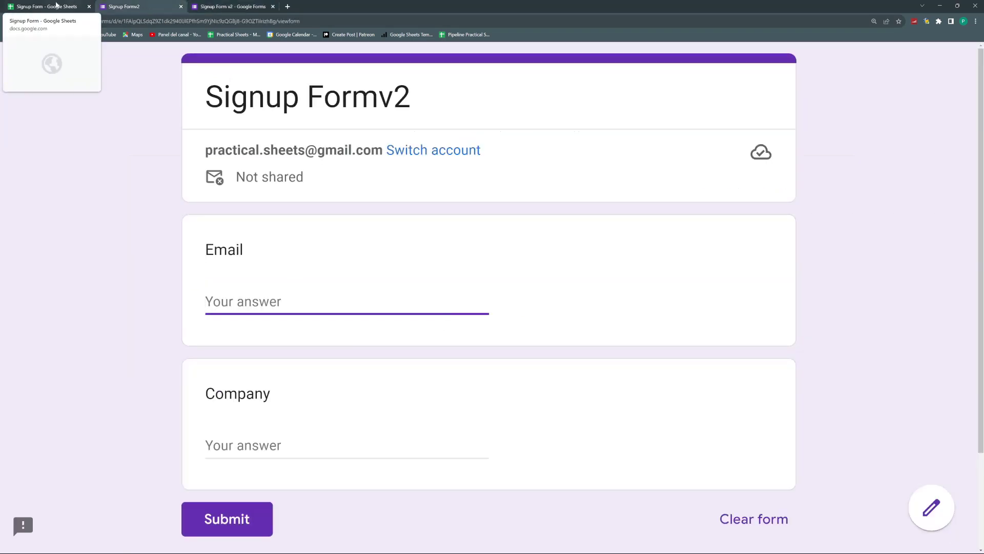
pyautogui.click(231, 6)
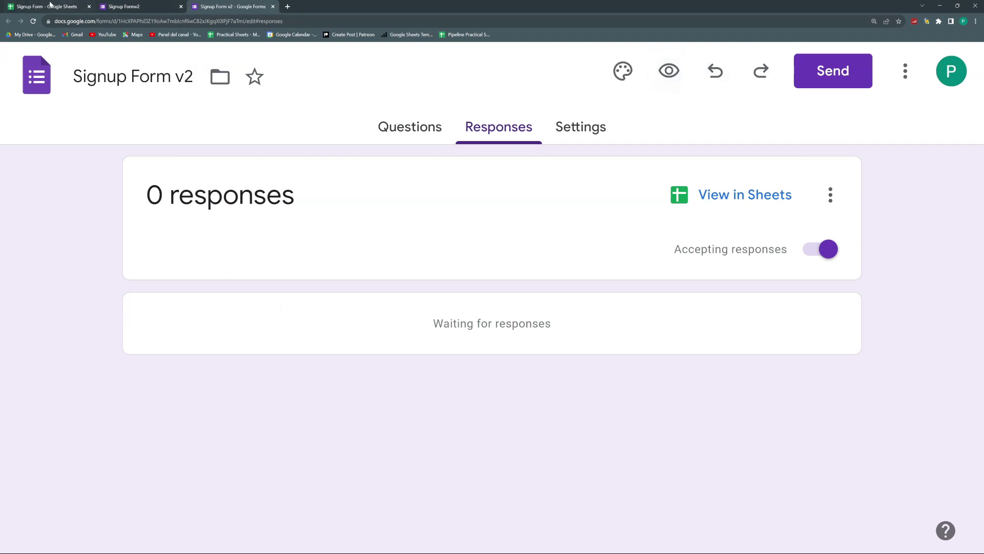
pyautogui.click(66, 6)
# Step: Bring up the Signup Form v2 Send form dialog from Tools > Manage form in a new tab
pyautogui.click(350, 87)
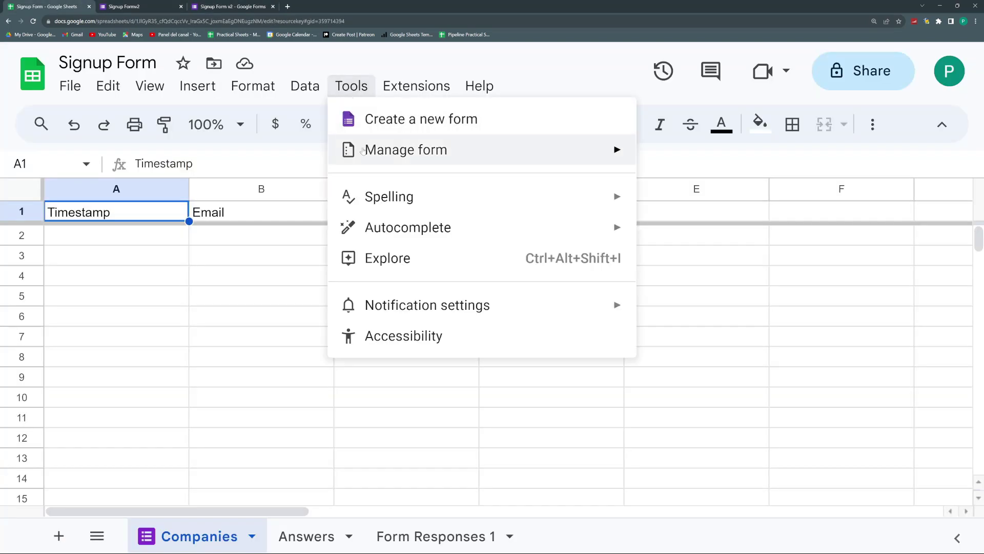
pyautogui.moveTo(365, 151)
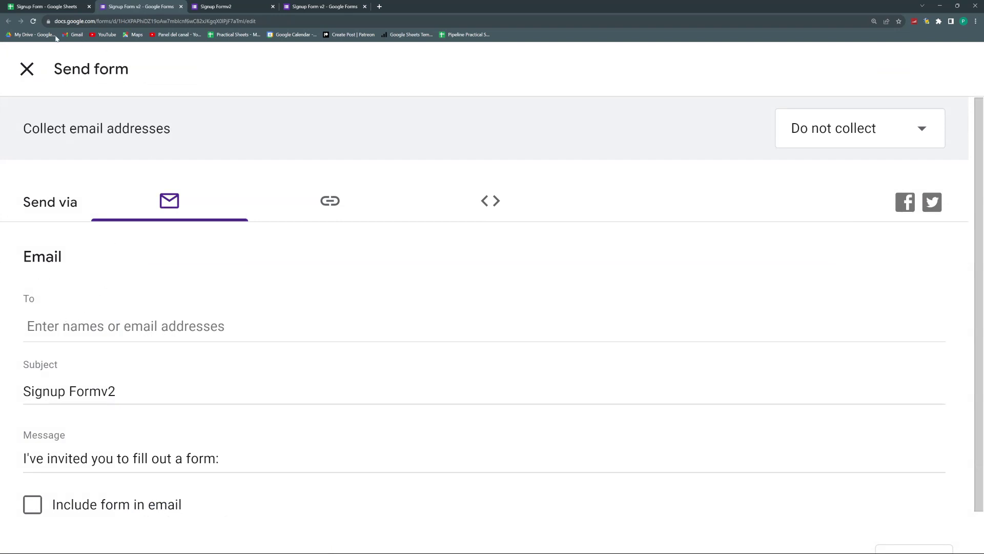
pyautogui.click(40, 4)
pyautogui.click(351, 86)
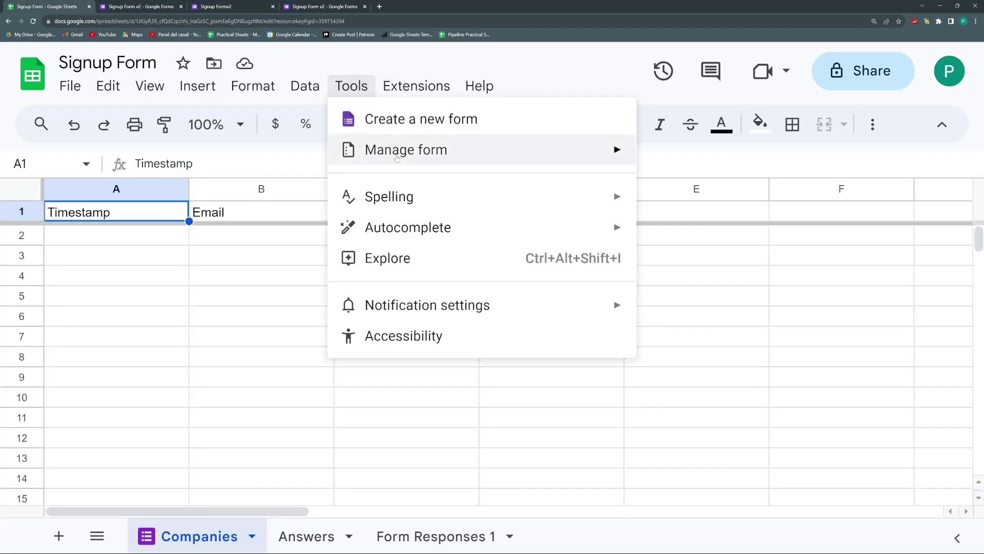
pyautogui.moveTo(397, 159)
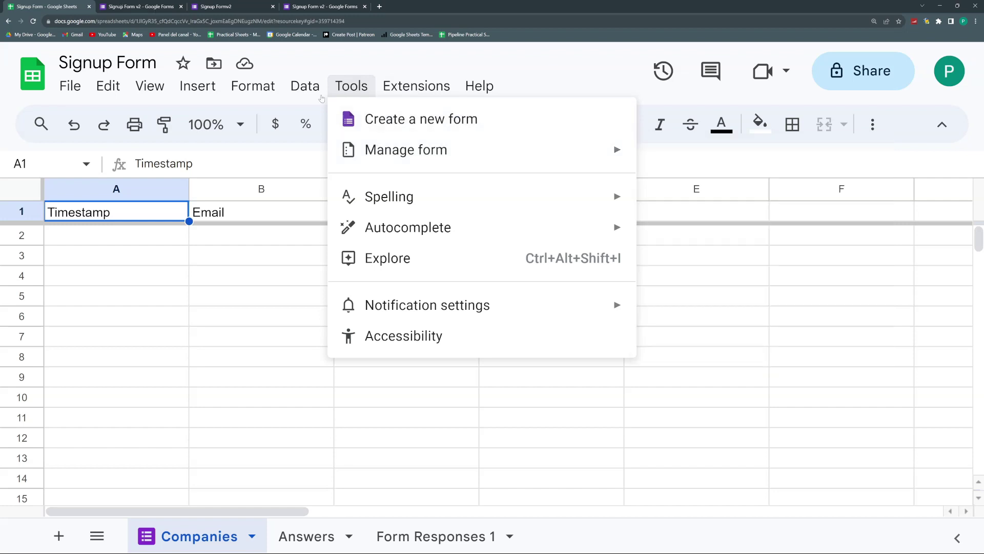
pyautogui.click(152, 8)
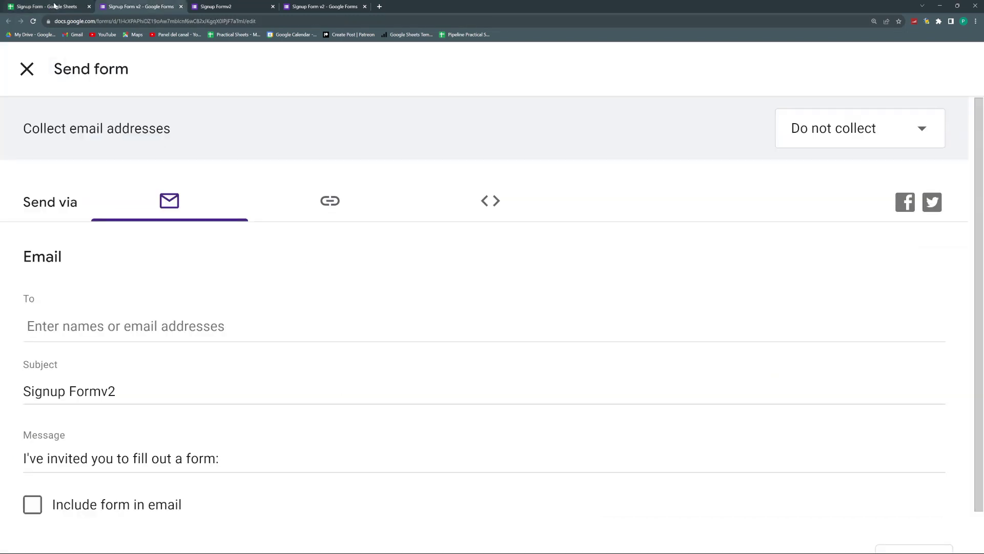
# Step: Get the form's embed-in-a-webpage HTML code, sized 640 by 509 px
pyautogui.click(49, 7)
pyautogui.click(352, 86)
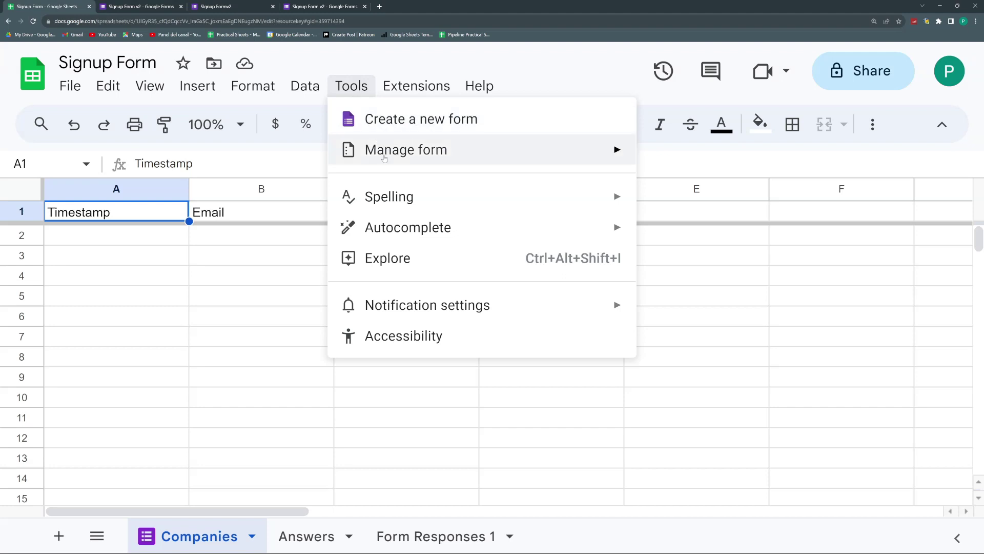
pyautogui.moveTo(387, 157)
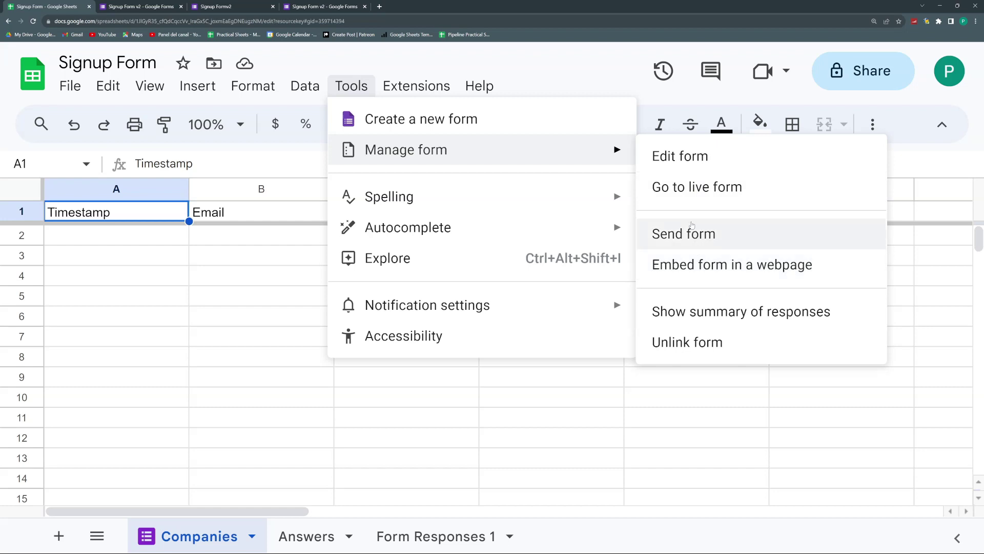
pyautogui.click(704, 267)
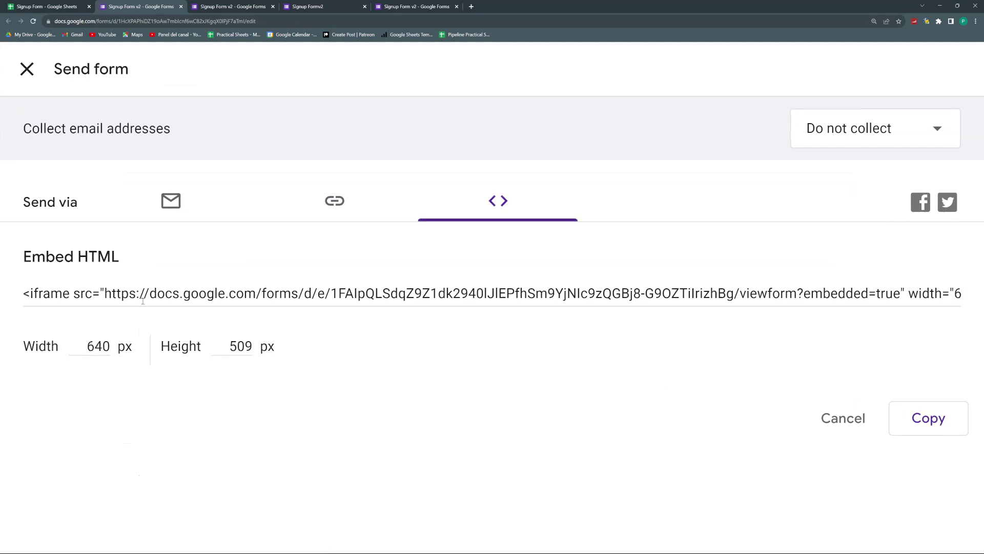
# Step: Show the linked form's summary of responses in a new tab, then return to the spreadsheet
pyautogui.click(31, 6)
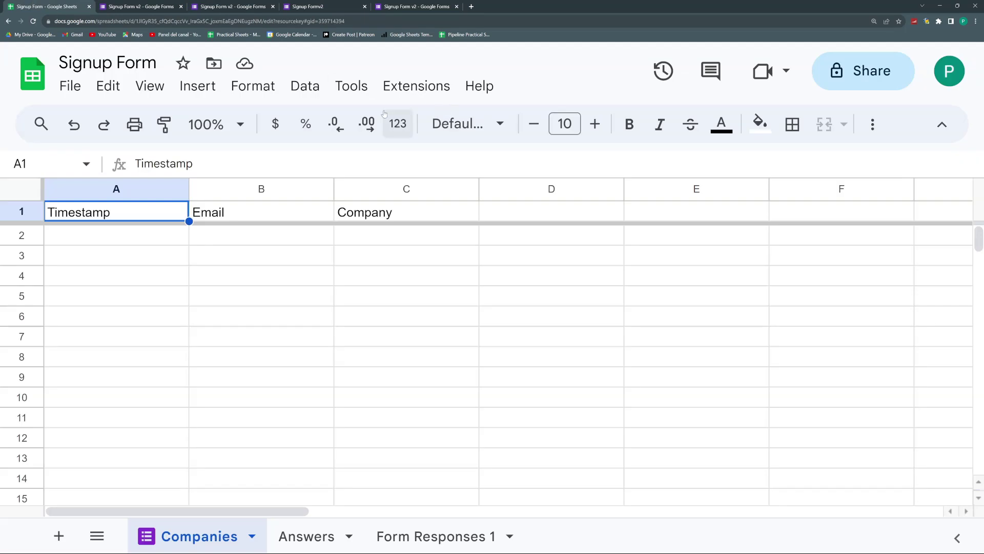
pyautogui.click(352, 86)
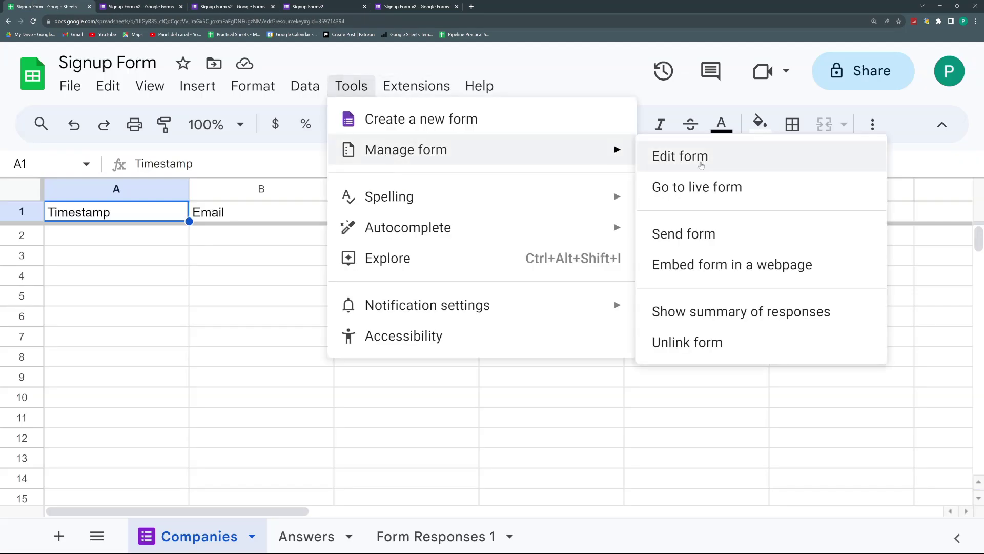
pyautogui.click(763, 311)
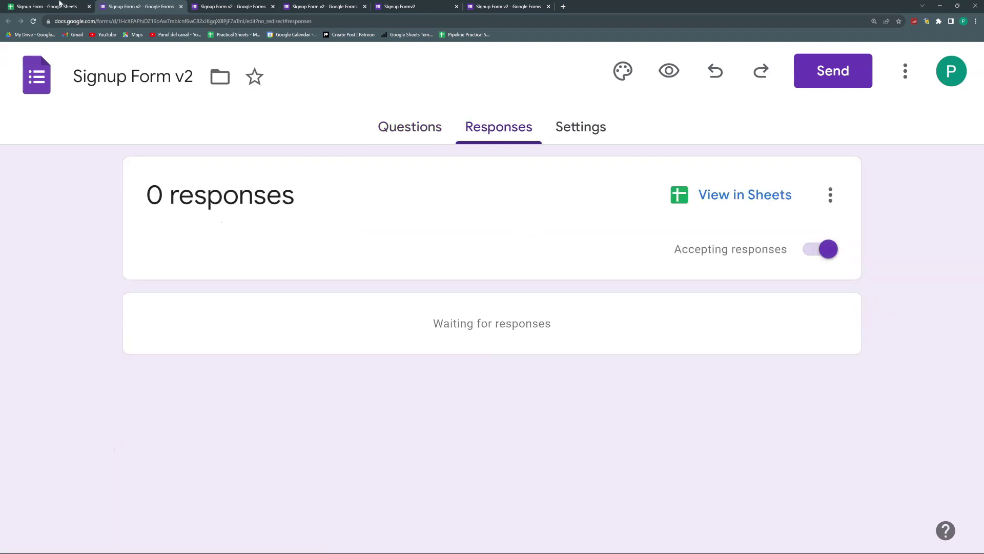
pyautogui.click(41, 6)
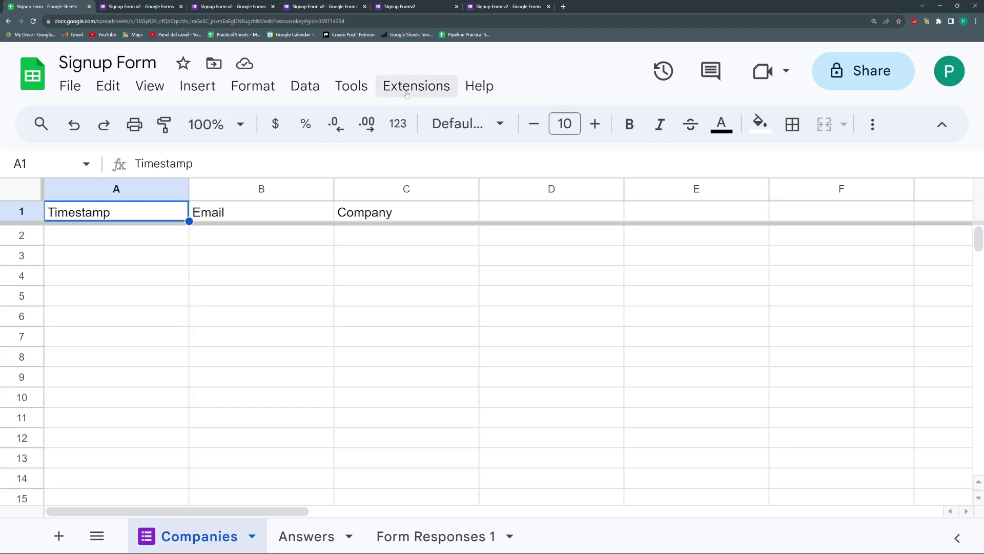
# Step: Bring up the Tools > Manage form options on the Signup Form spreadsheet again
pyautogui.click(416, 86)
pyautogui.moveTo(364, 91)
pyautogui.moveTo(402, 149)
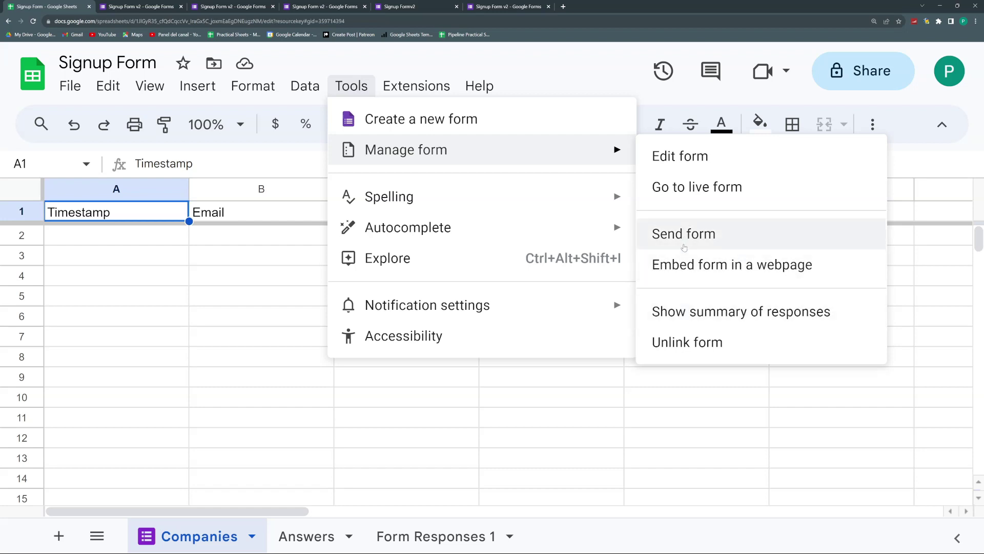
# Step: Dismiss the form options, check the Answers sheet for responses, and return to Companies
pyautogui.click(380, 442)
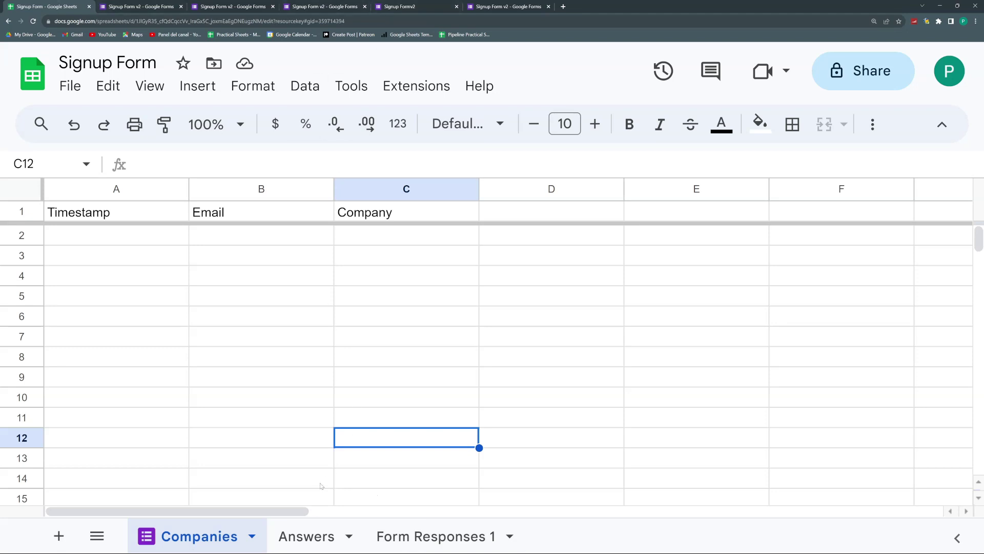
pyautogui.click(310, 523)
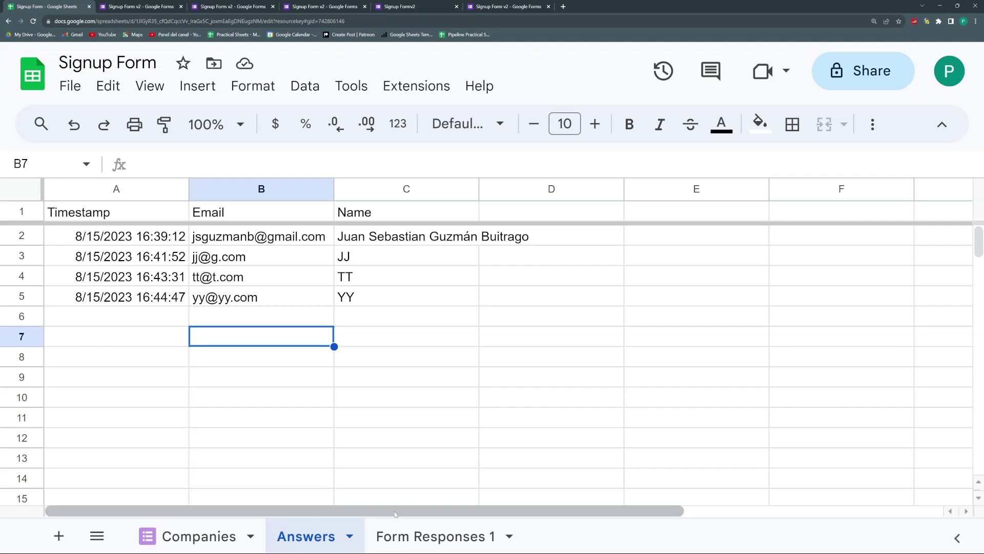
pyautogui.click(198, 532)
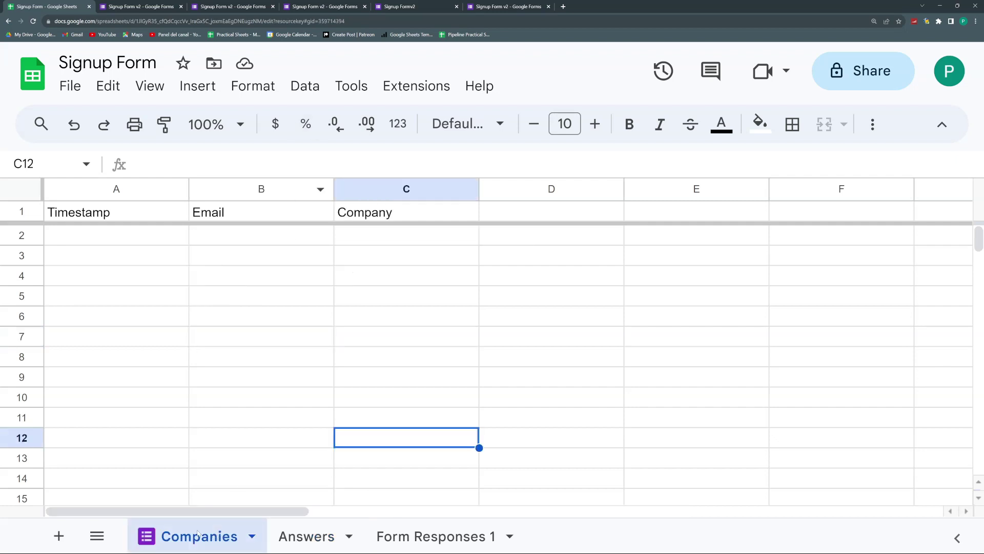
# Step: Create a new form linked to the Signup Form spreadsheet via Tools > Create a new form
pyautogui.click(352, 86)
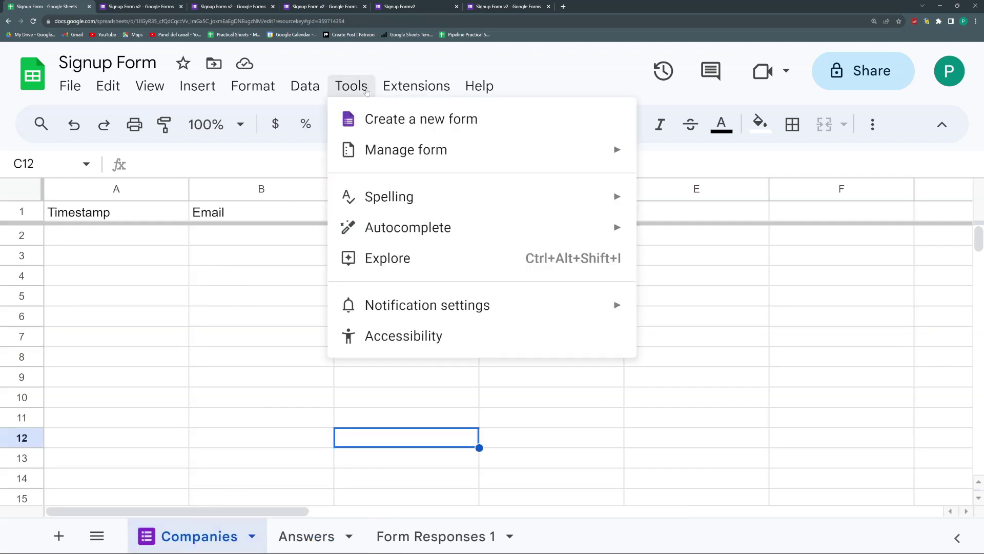
pyautogui.click(374, 117)
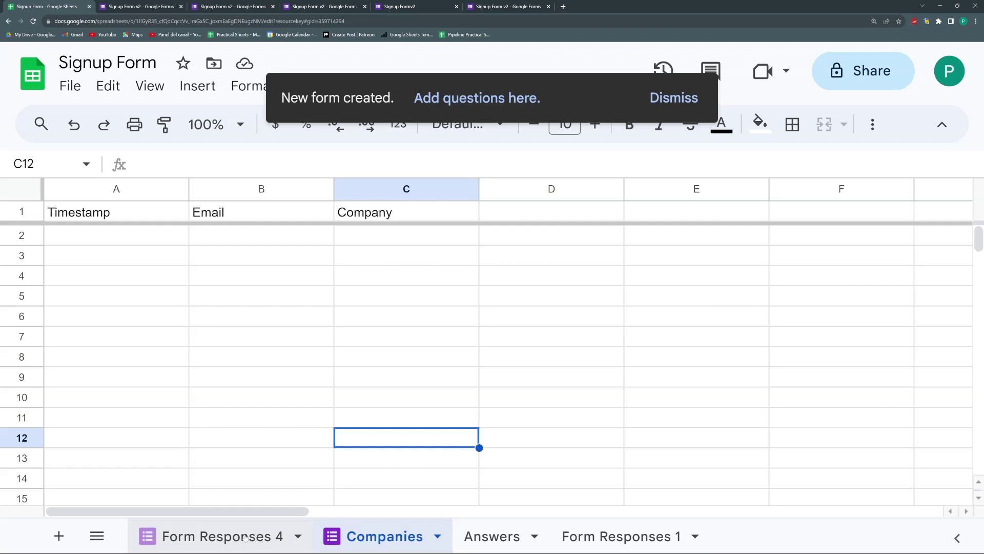
pyautogui.click(471, 101)
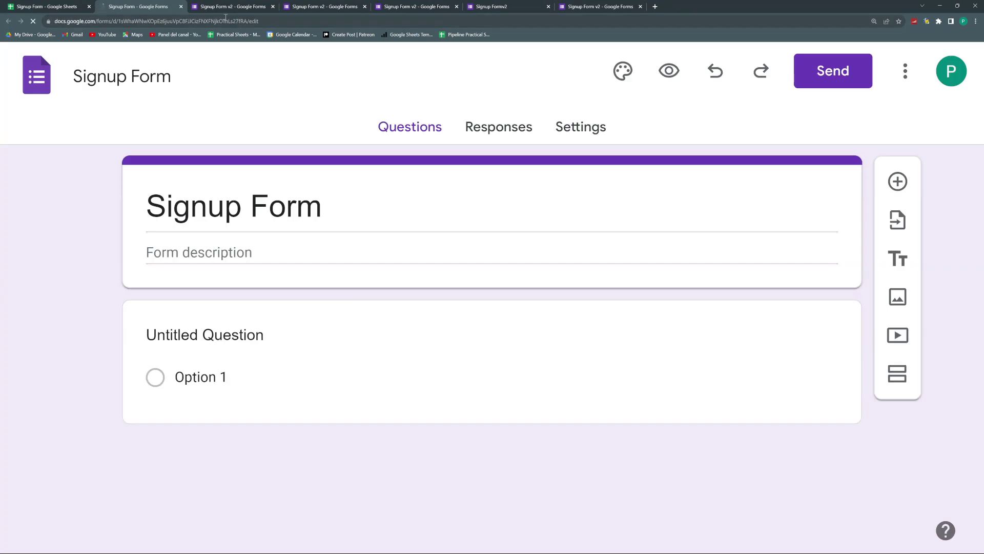
pyautogui.click(60, 5)
pyautogui.click(118, 7)
# Step: Name the new form 'Products' and add a short-answer question 'Product'
pyautogui.click(200, 211)
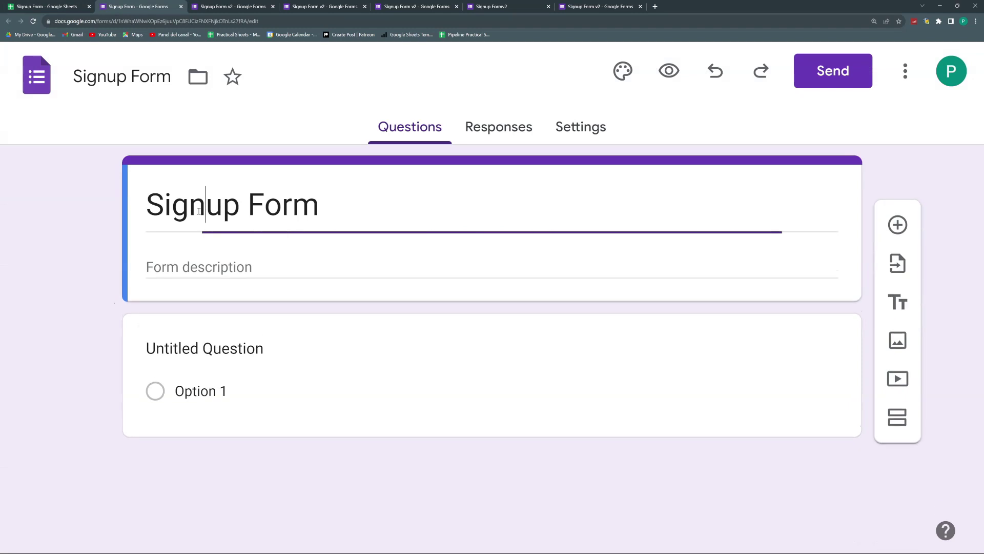
pyautogui.moveTo(172, 76); pyautogui.dragTo(72, 75)
pyautogui.write('Products')
pyautogui.hotkey('ctrl', 'a')
pyautogui.click(312, 213)
pyautogui.click(222, 371)
pyautogui.write('Product')
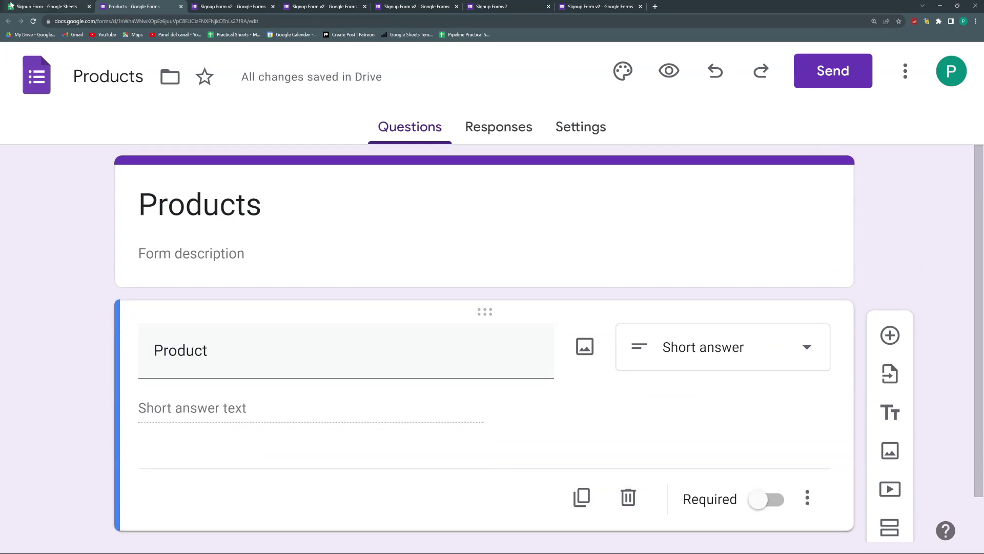
# Step: Rename the Form Responses 4 sheet to 'Products'
pyautogui.click(13, 6)
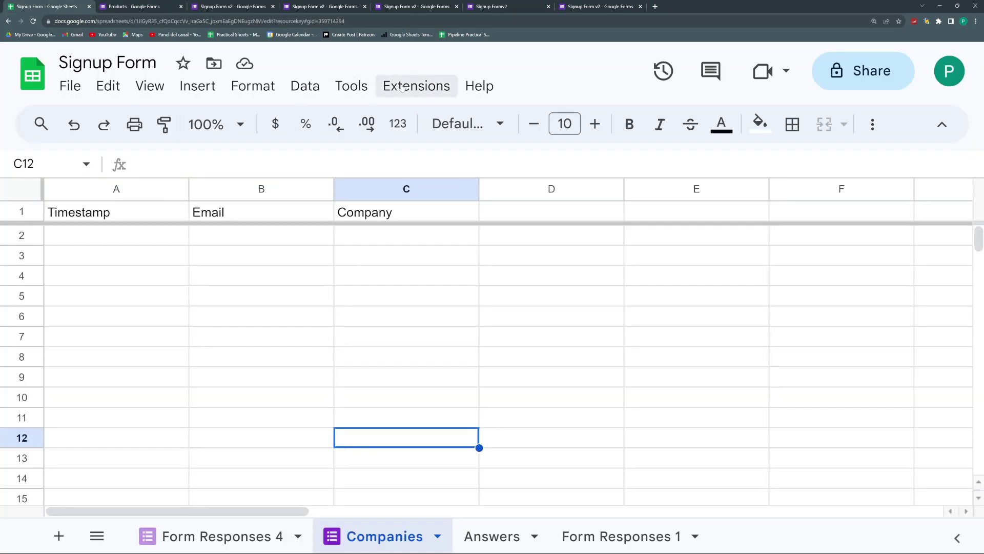
pyautogui.doubleClick(243, 536)
pyautogui.write('Products')
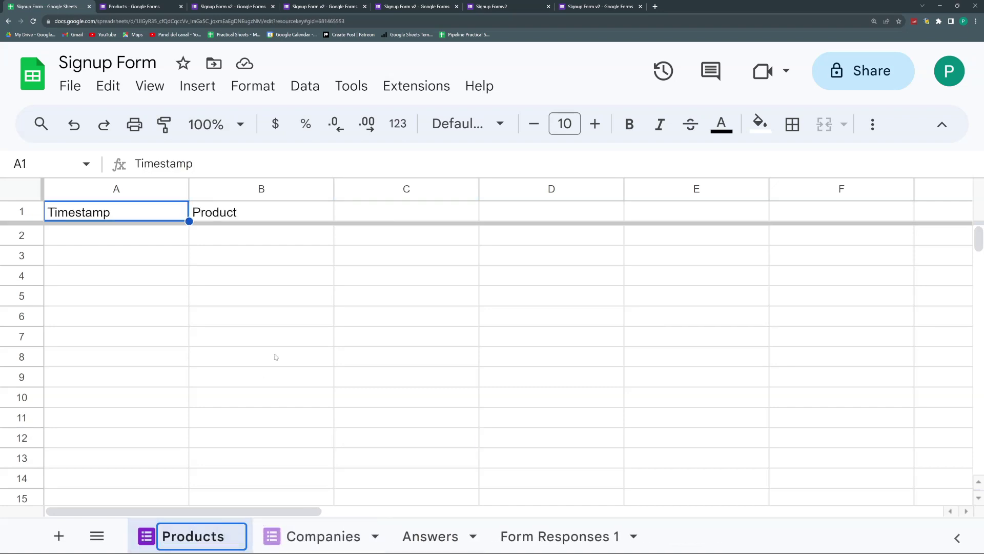
pyautogui.click(276, 357)
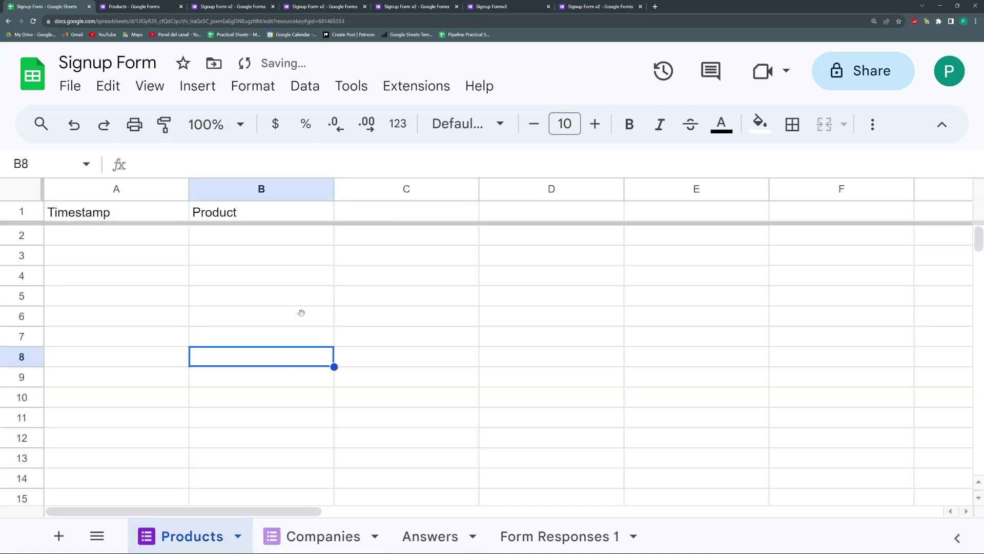
# Step: Create another linked form titled 'Sales' and copy the title
pyautogui.click(351, 86)
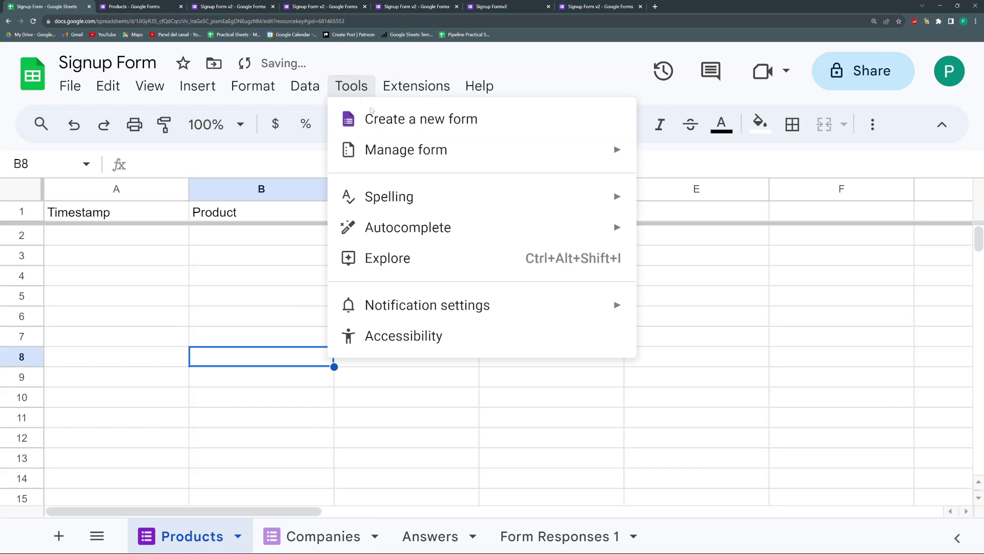
pyautogui.click(556, 121)
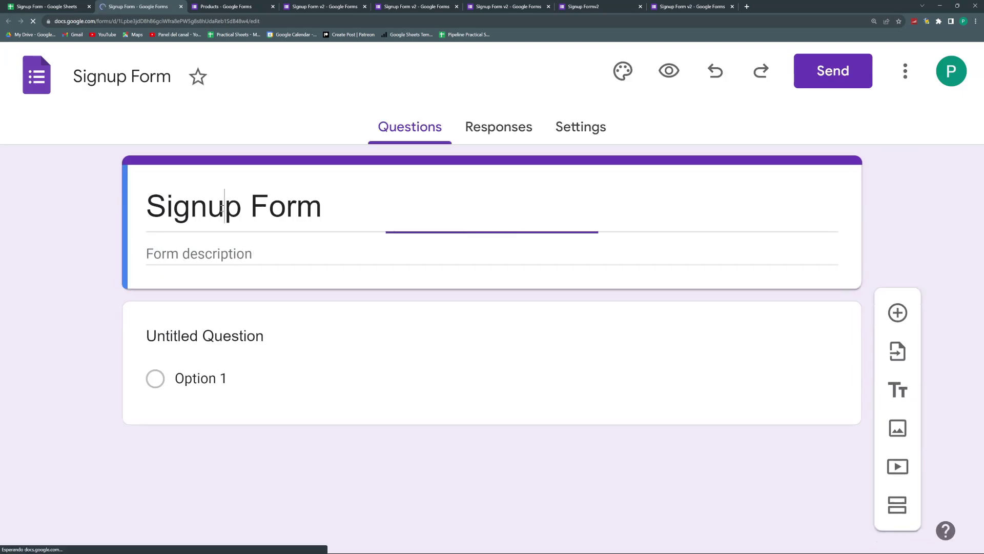
pyautogui.write('Sales')
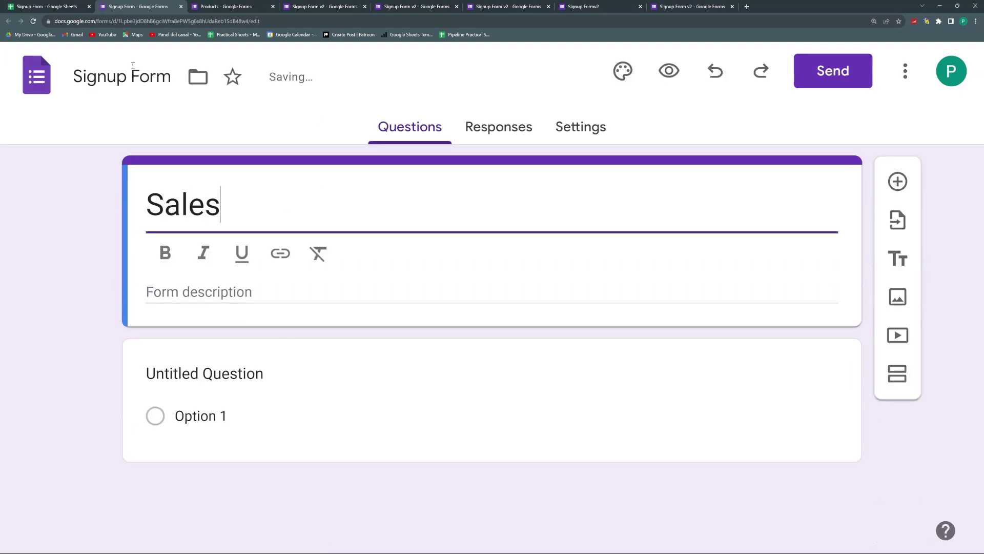
pyautogui.doubleClick(134, 77)
pyautogui.moveTo(221, 204); pyautogui.dragTo(146, 204)
pyautogui.press('super+c')
pyautogui.hotkey('ctrl', 'pageup')
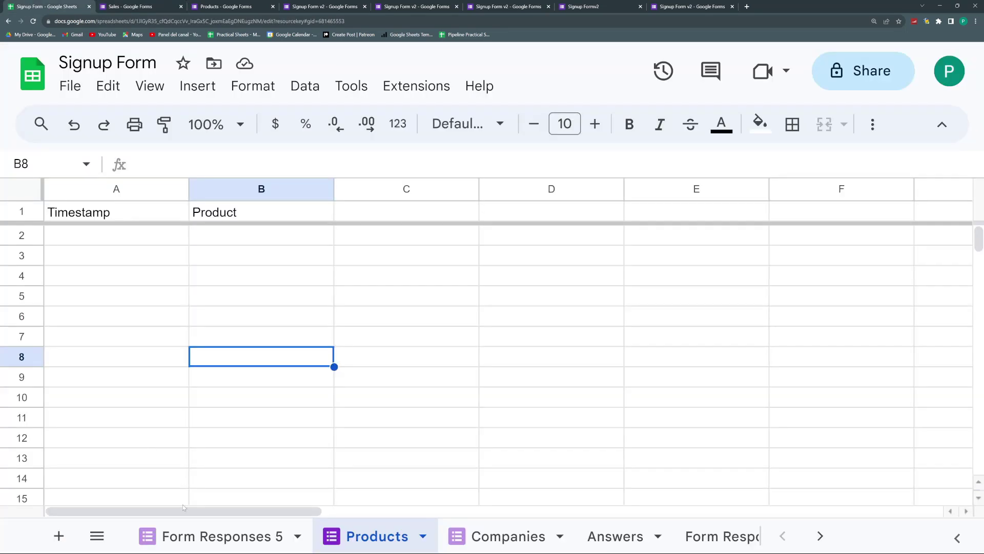
# Step: Rename the Form Responses 5 sheet to 'Sales' using the copied title
pyautogui.doubleClick(192, 537)
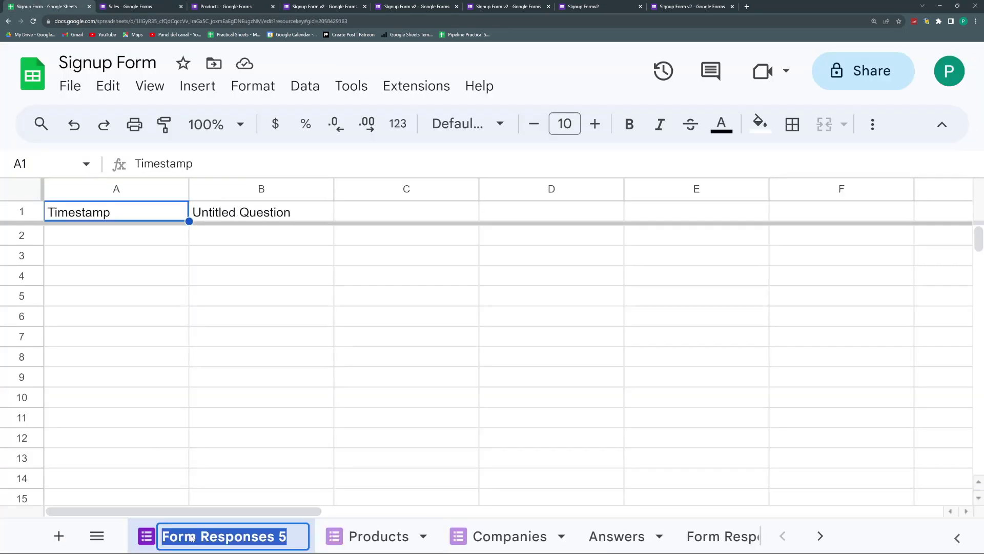
pyautogui.press('super+v')
pyautogui.click(223, 439)
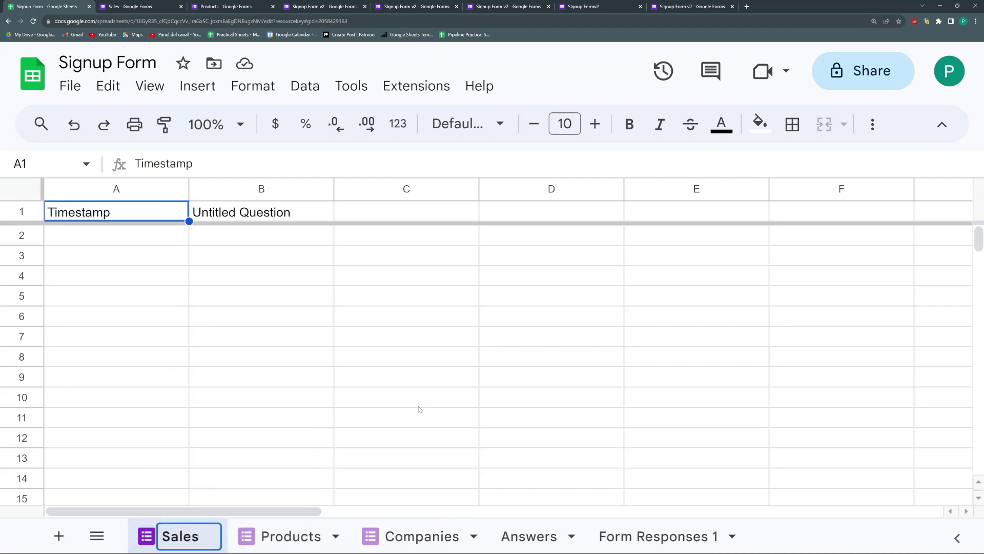
# Step: Confirm the Sales sheet name and switch to the Sales form editor
pyautogui.click(416, 402)
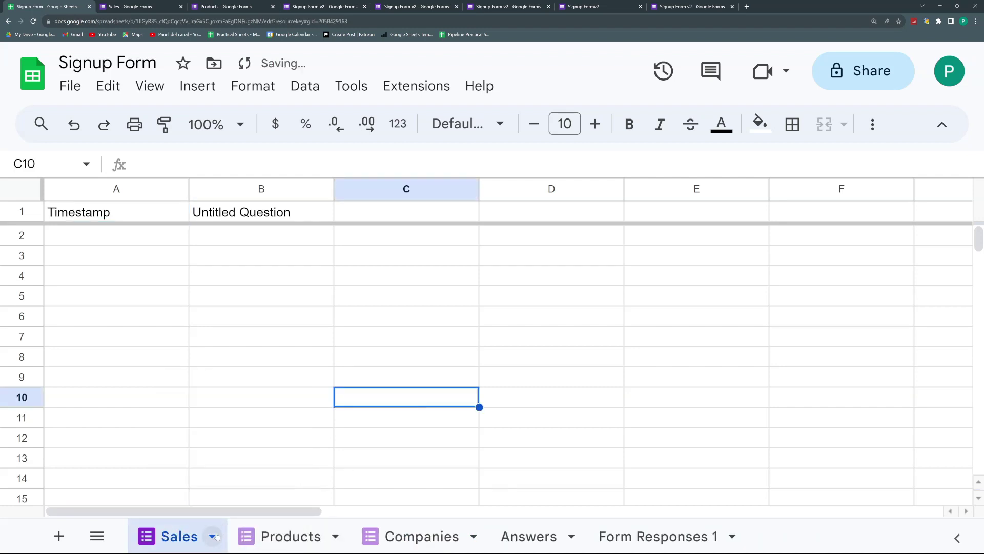
pyautogui.click(351, 86)
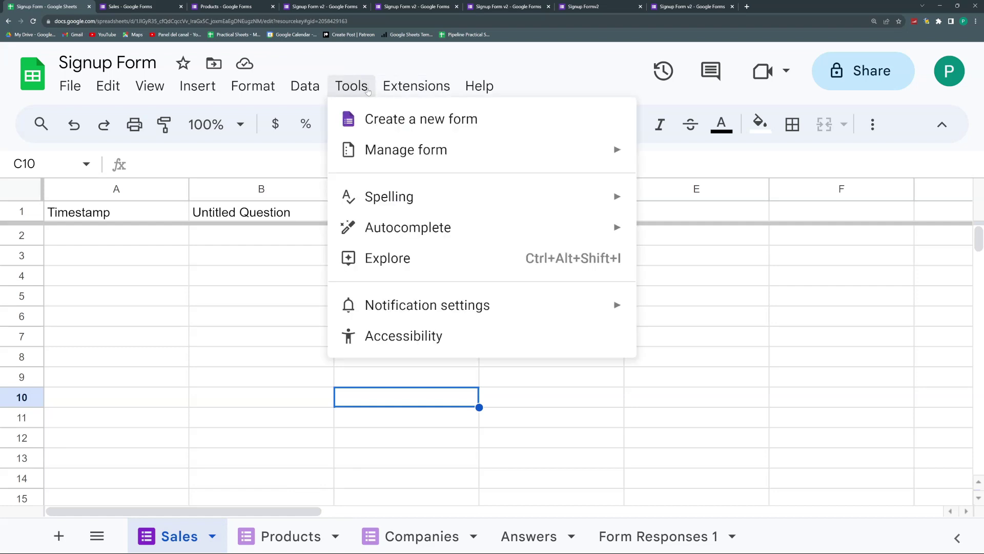
pyautogui.moveTo(387, 146)
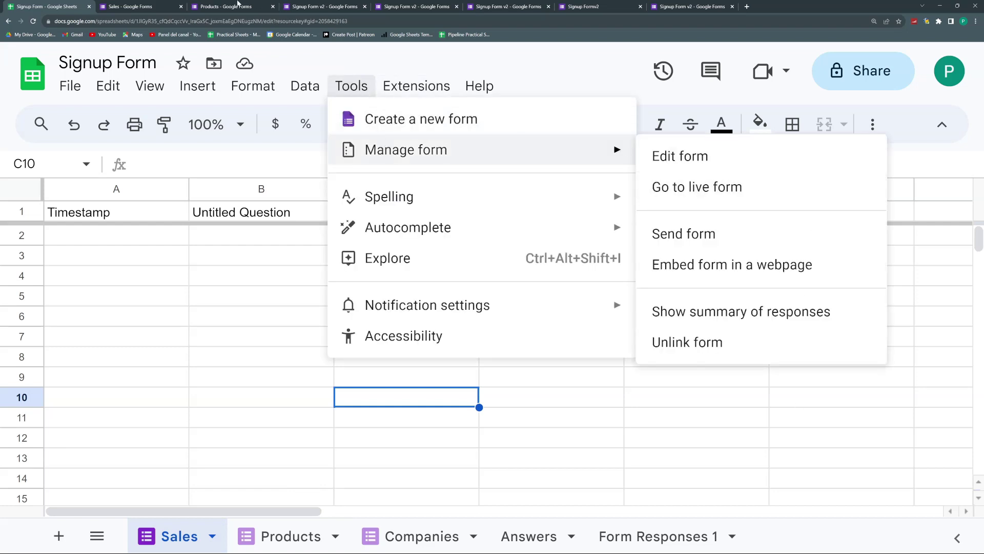
pyautogui.click(141, 3)
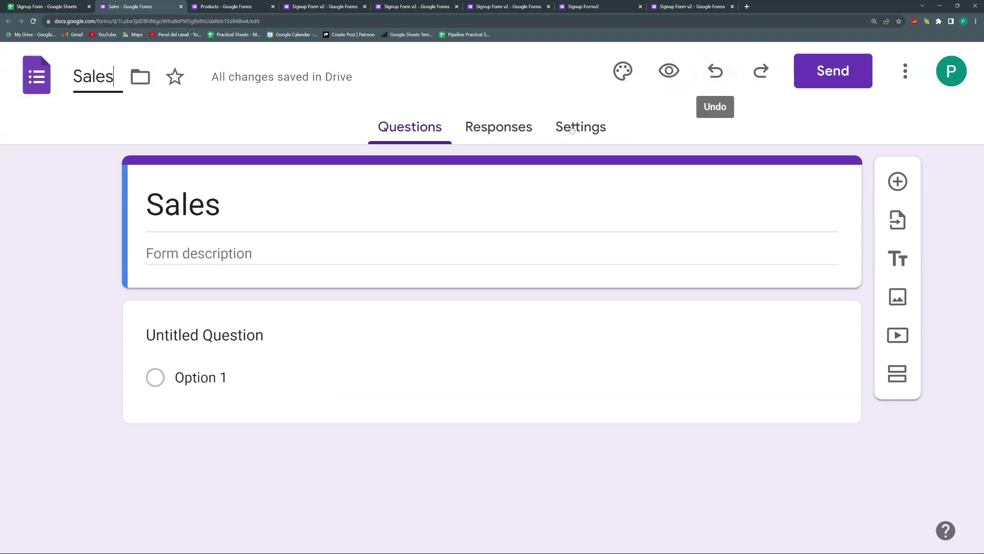
# Step: View the Sales form's 0 responses and its unlink option, closing without unlinking
pyautogui.click(519, 132)
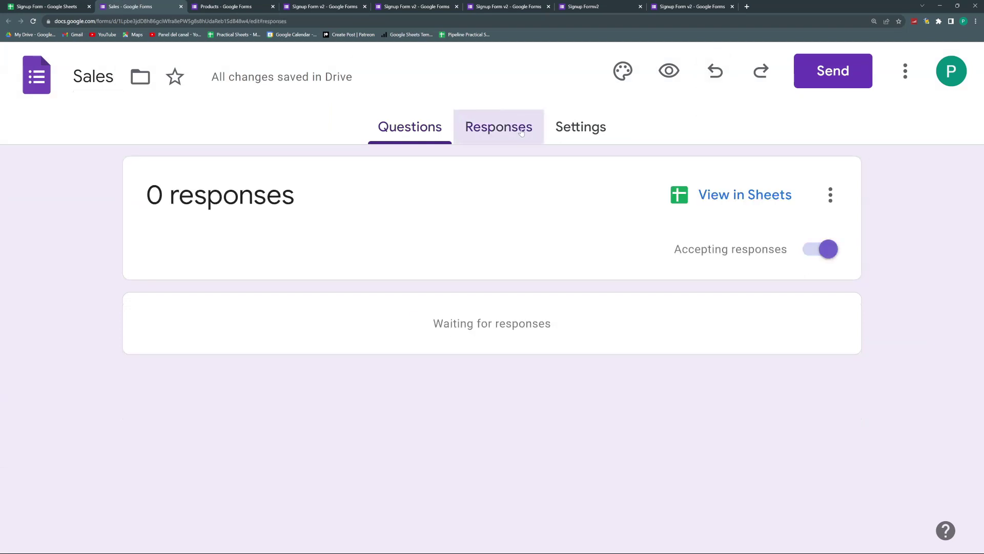
pyautogui.click(830, 197)
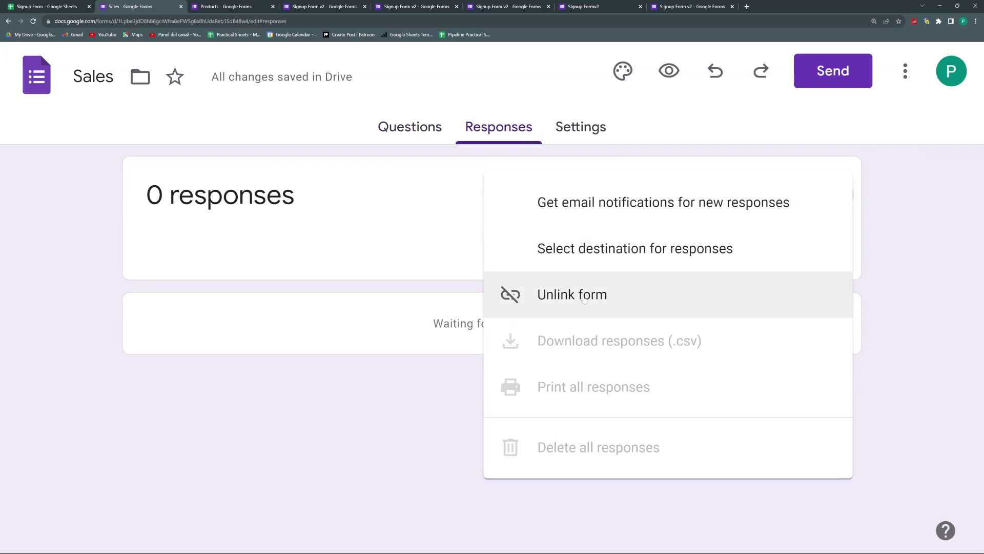
pyautogui.click(365, 220)
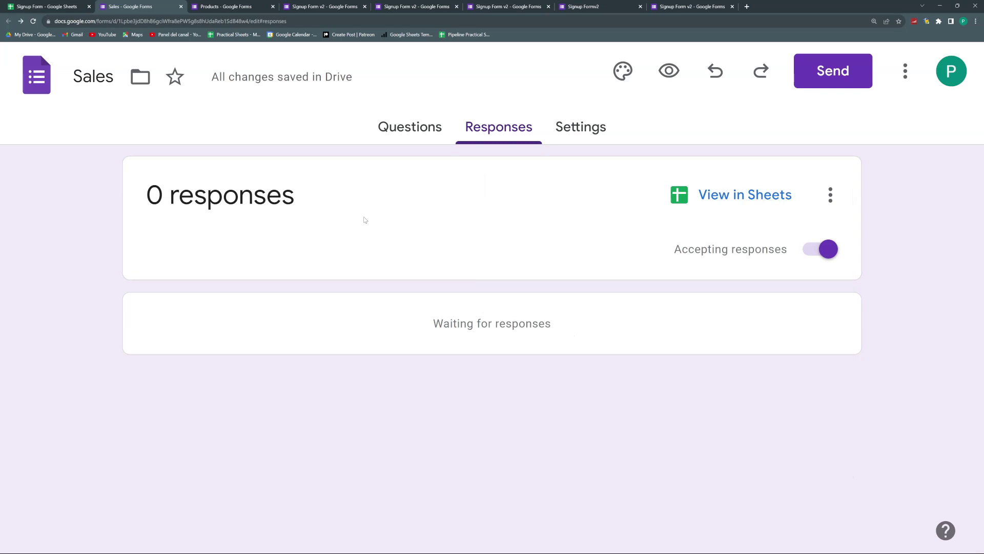
# Step: Return to the spreadsheet's Products and Companies sheets and check the empty range A2:C14
pyautogui.click(248, 4)
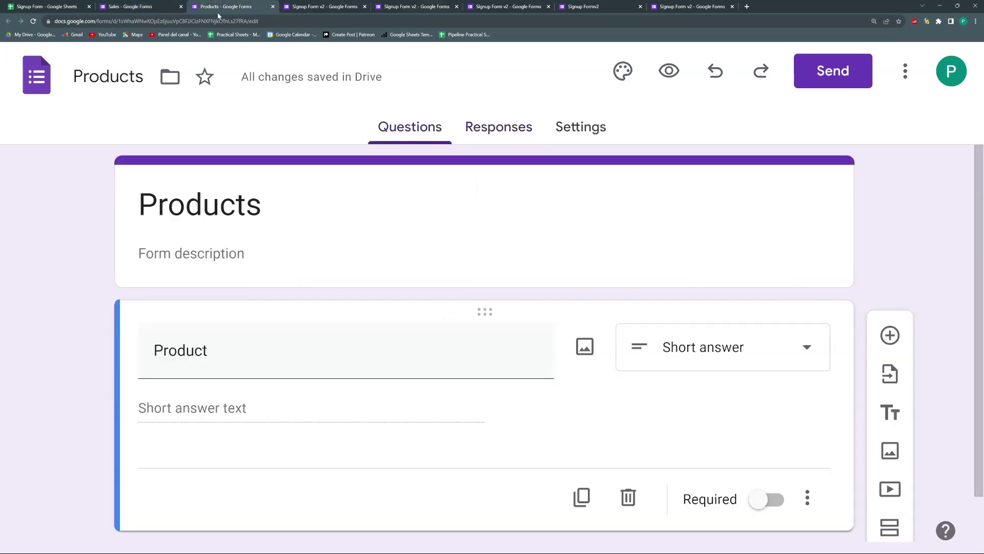
pyautogui.click(59, 6)
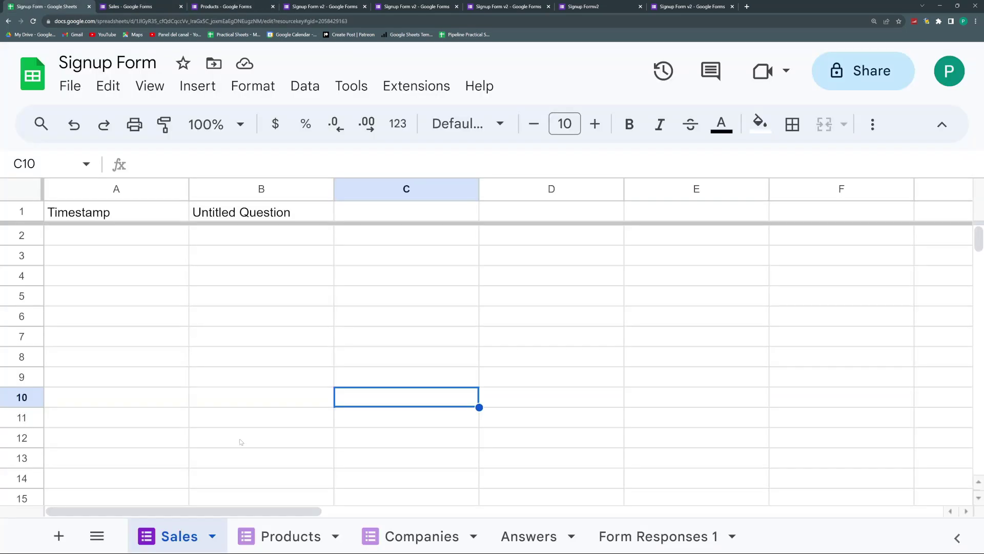
pyautogui.click(259, 534)
pyautogui.click(416, 543)
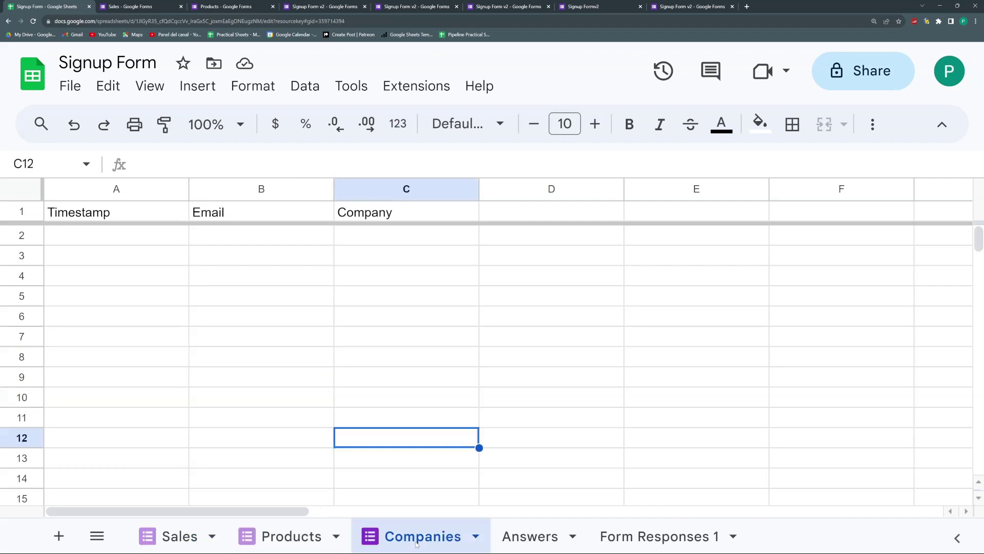
pyautogui.moveTo(140, 241); pyautogui.dragTo(374, 484)
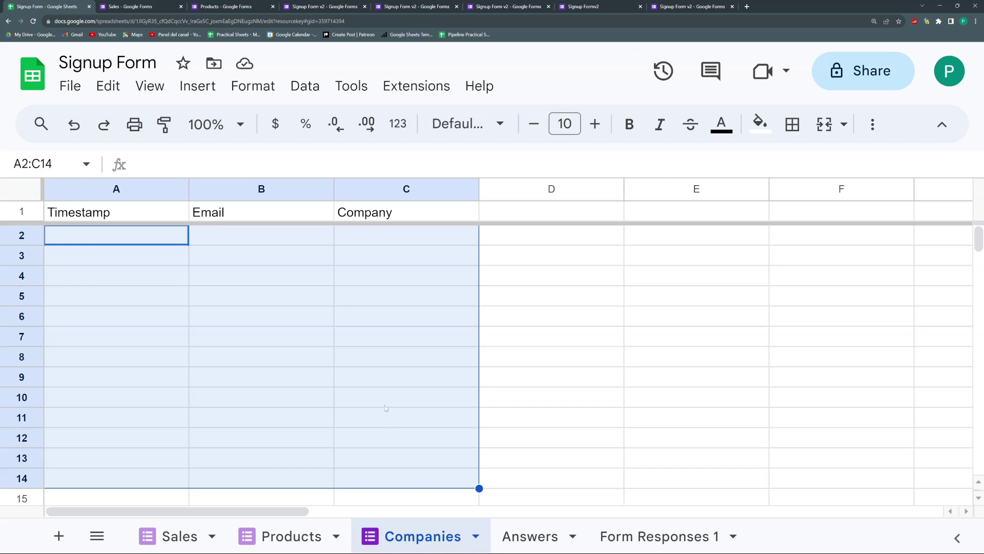
pyautogui.click(547, 445)
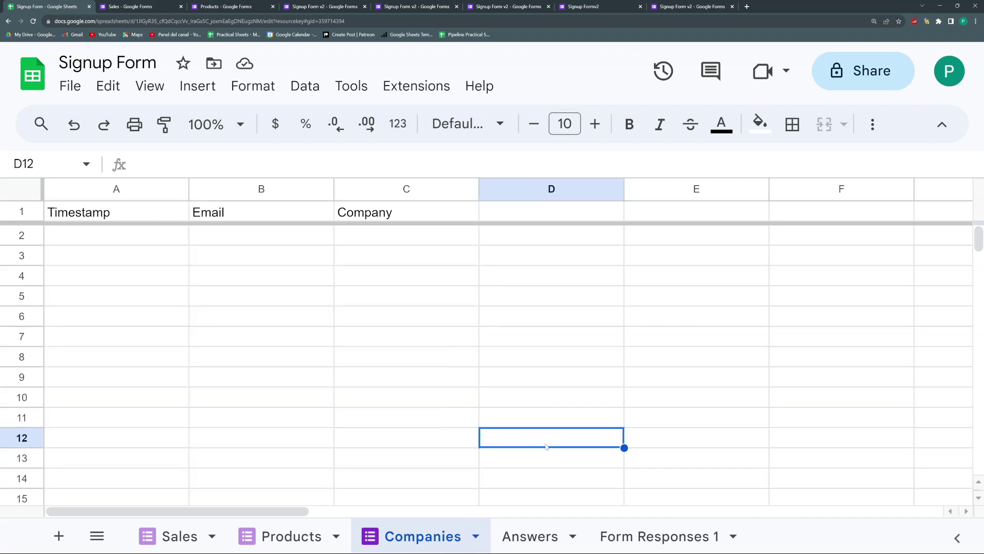